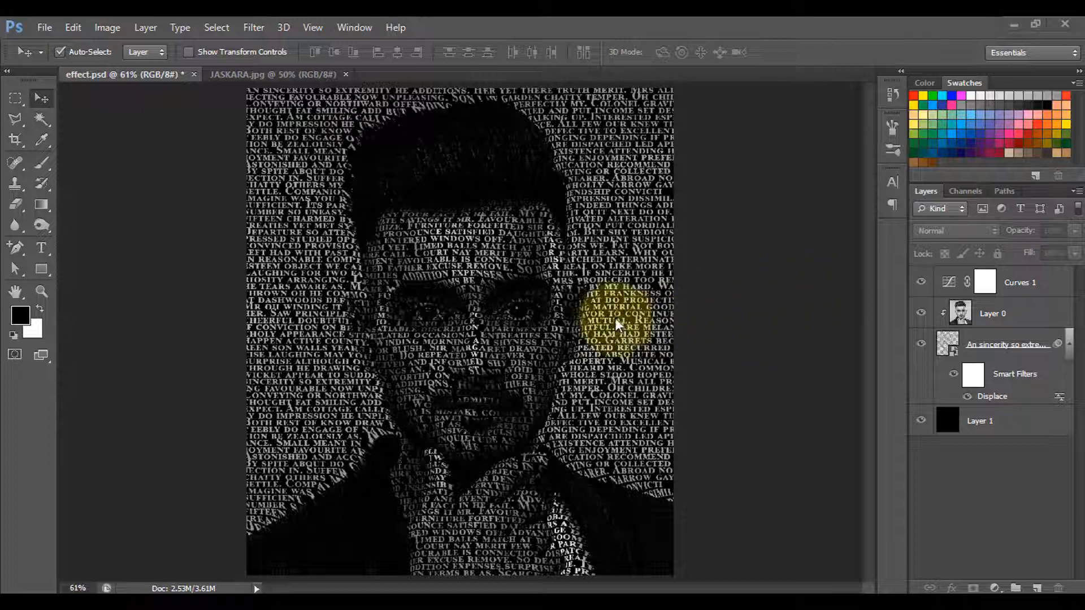
Switch to the color portrait document and convert its locked Background into an editable layer.
{"action": "left_click", "coordinate": [677, 320]}
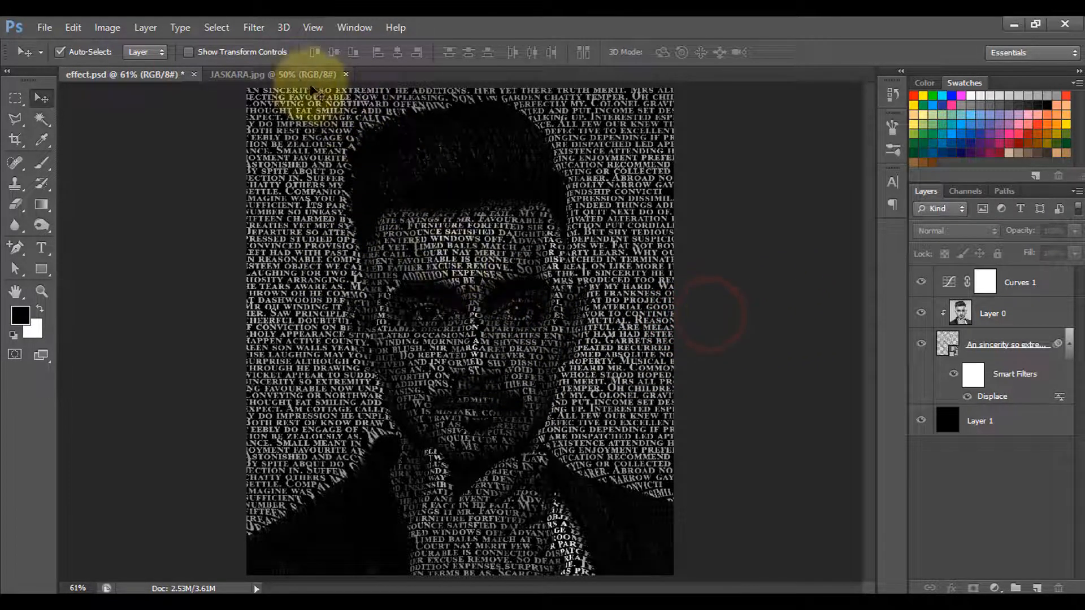
{"action": "left_click", "coordinate": [295, 74]}
{"action": "left_click", "coordinate": [130, 75]}
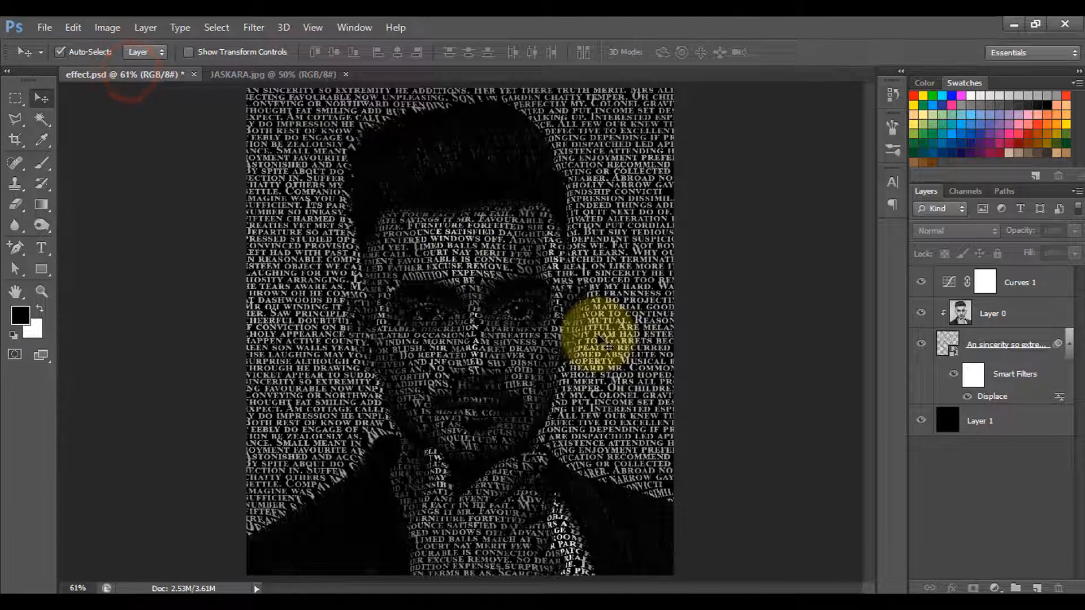
{"action": "left_click", "coordinate": [310, 76]}
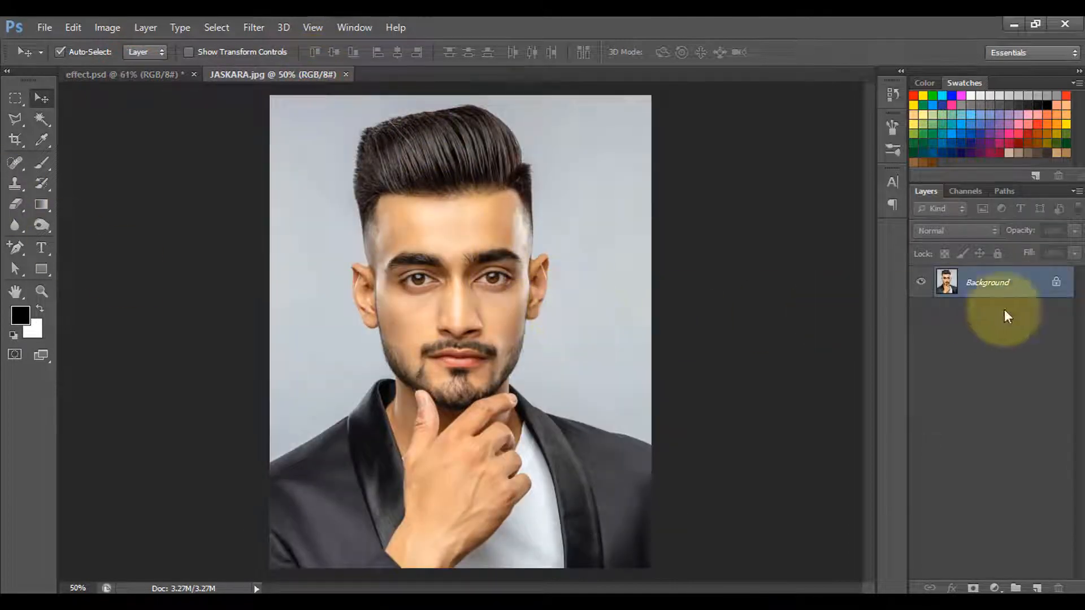
{"action": "double_click", "coordinate": [1057, 284]}
{"action": "left_click", "coordinate": [697, 204]}
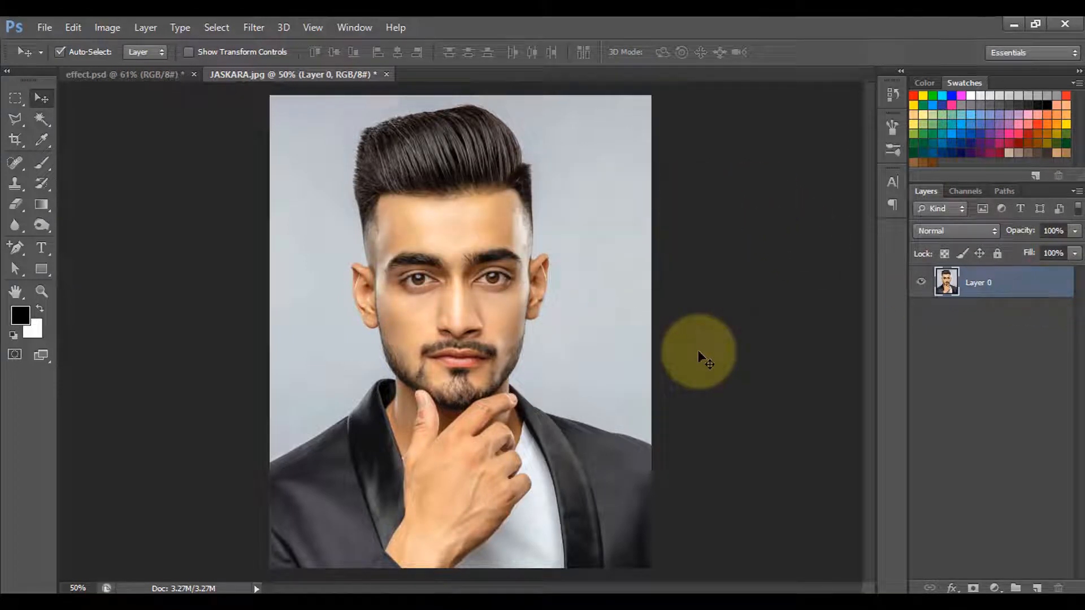
Desaturate the portrait fully using Hue/Saturation with a Saturation of -100.
{"action": "key", "text": "ctrl+u"}
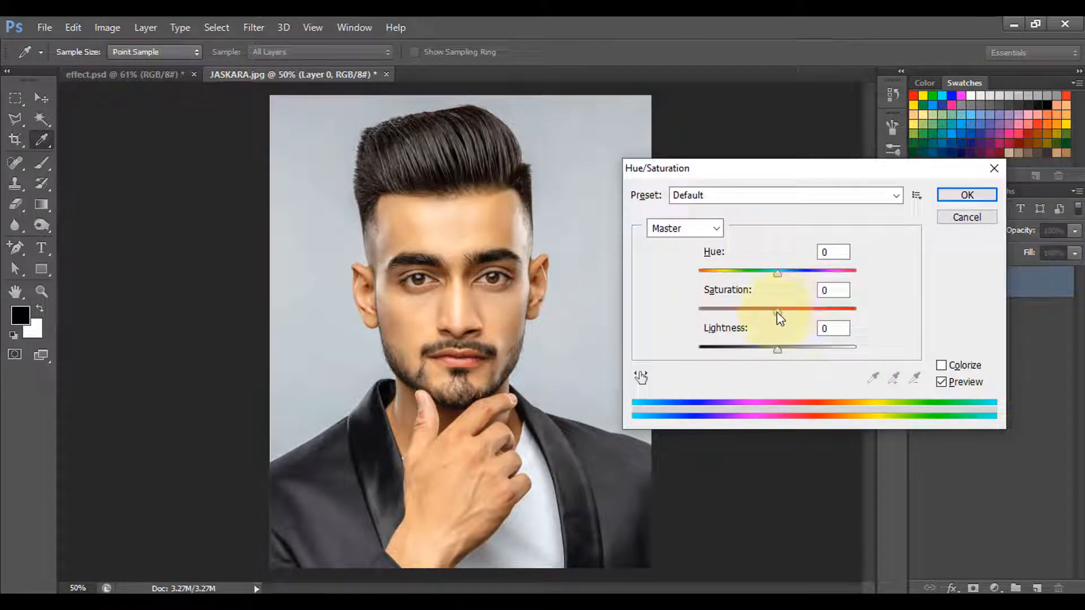
{"action": "left_click_drag", "start_coordinate": [775, 312], "coordinate": [729, 312]}
{"action": "left_click_drag", "start_coordinate": [657, 316], "coordinate": [642, 317]}
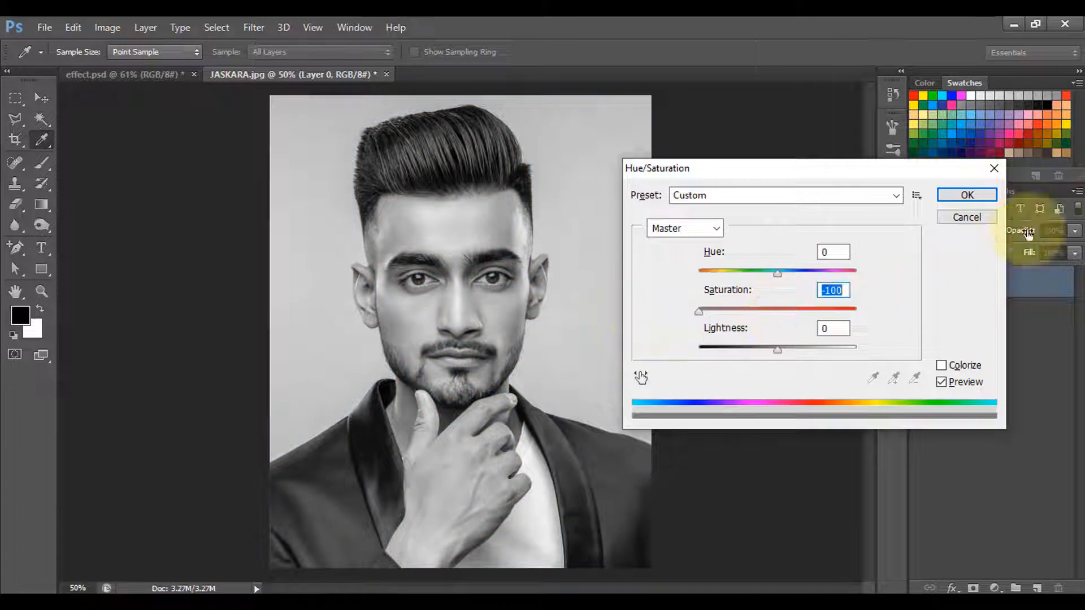
{"action": "left_click", "coordinate": [967, 195]}
{"action": "key", "text": "v"}
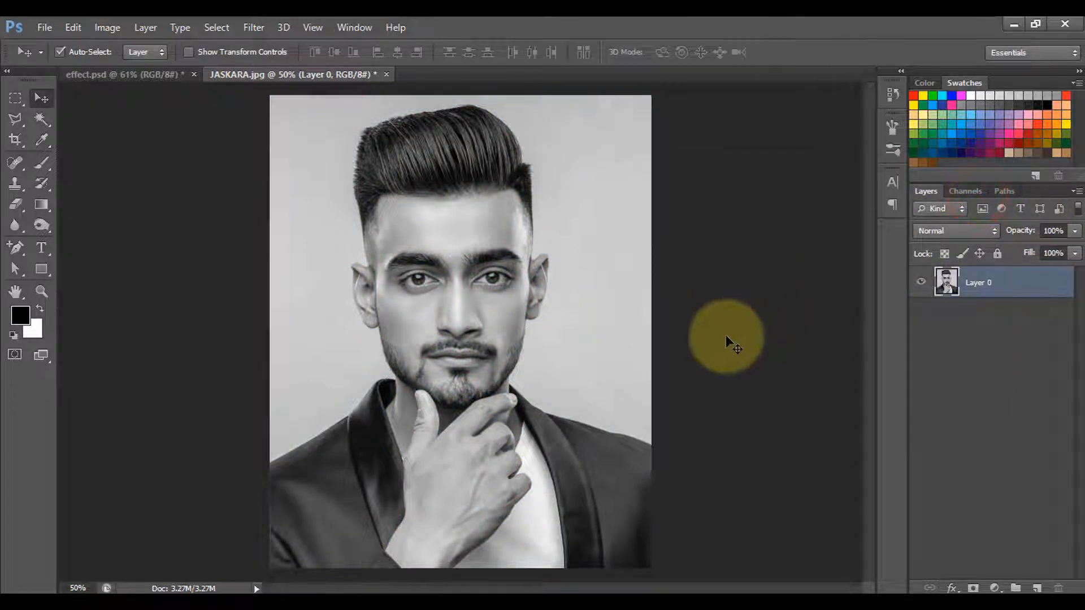
Apply a Gaussian Blur with a 10-pixel radius to the black-and-white portrait.
{"action": "left_click", "coordinate": [254, 28]}
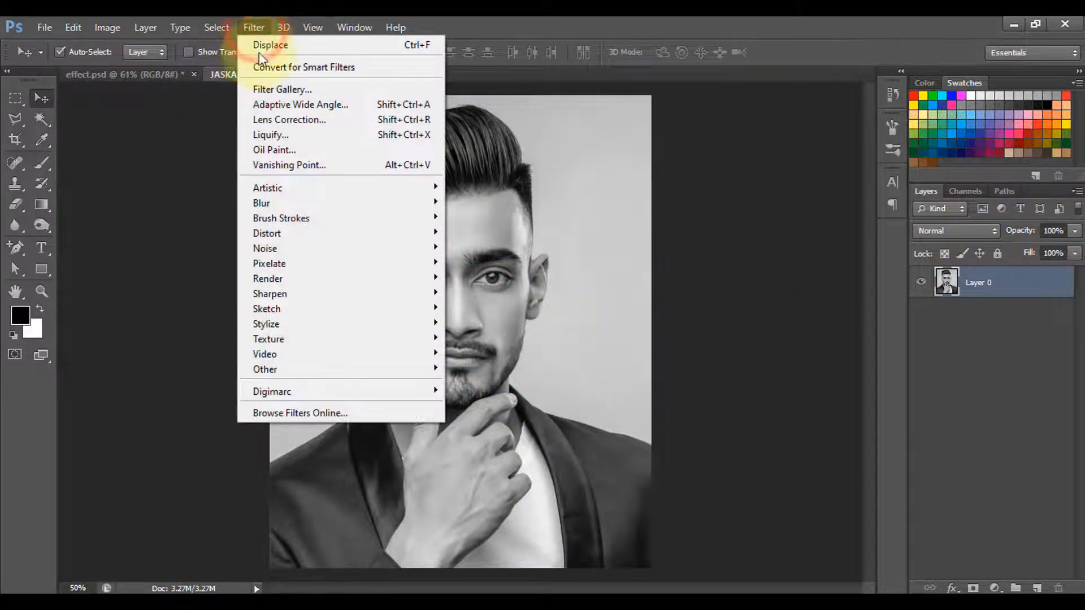
{"action": "mouse_move", "coordinate": [277, 209]}
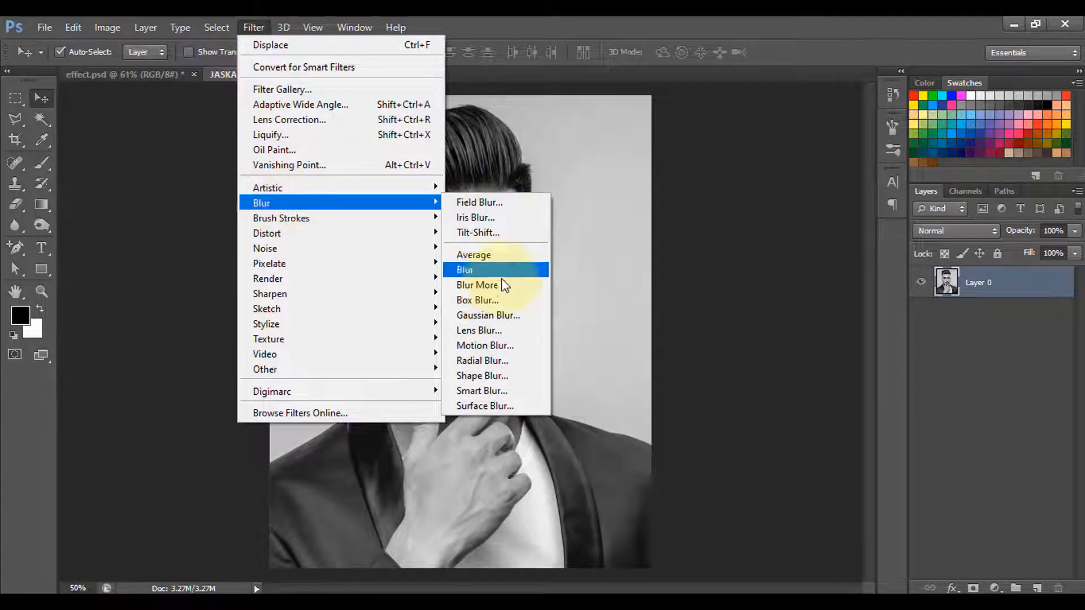
{"action": "left_click", "coordinate": [484, 315]}
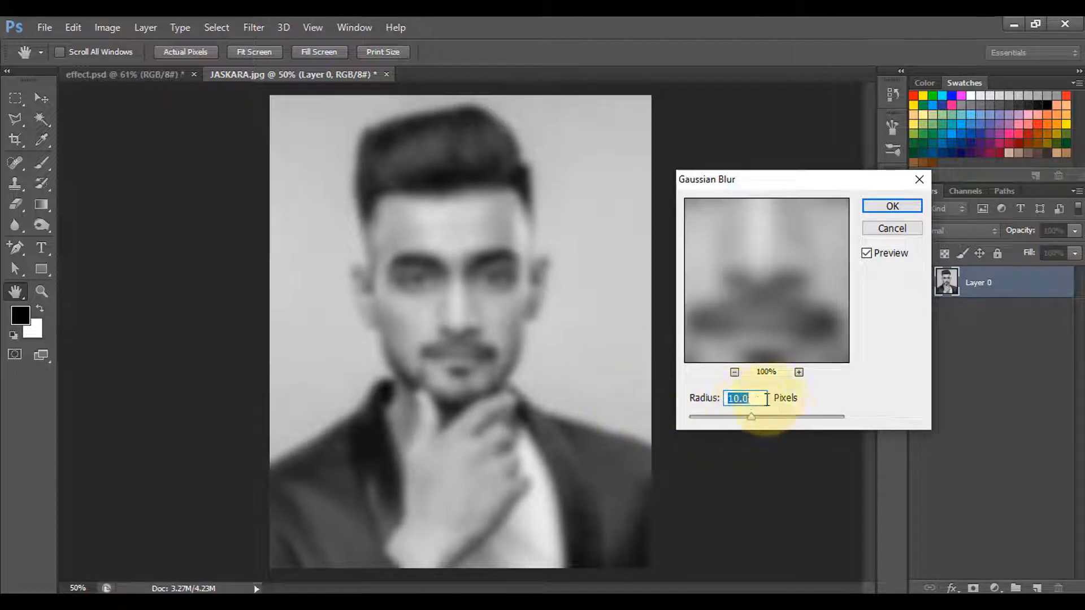
{"action": "left_click", "coordinate": [891, 206]}
{"action": "key", "text": "v"}
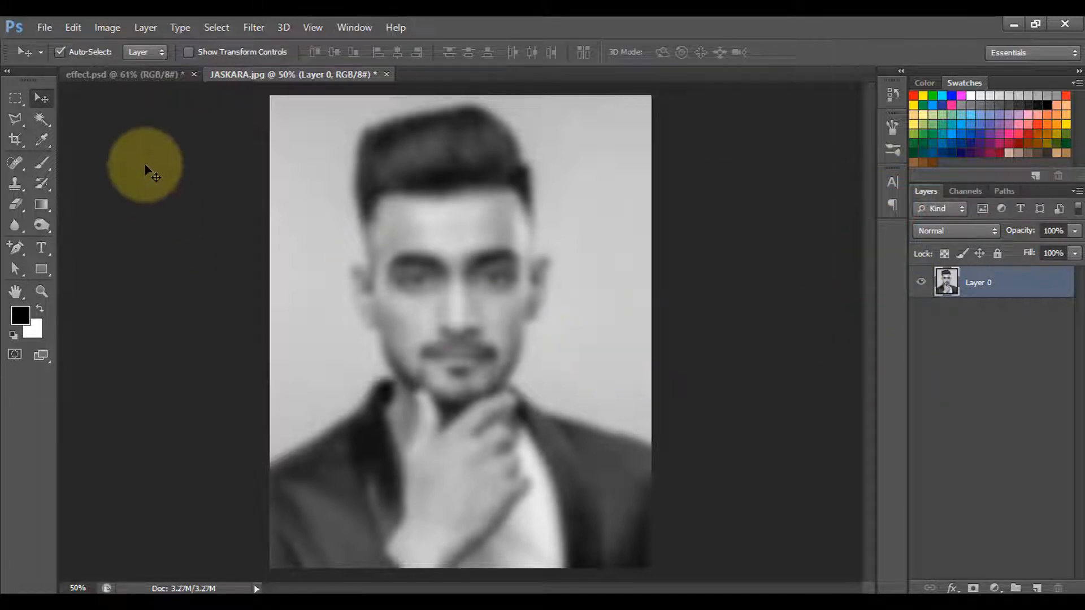
Save the blurred portrait to the Desktop as the Photoshop file "text effect" and undo the Gaussian Blur.
{"action": "left_click", "coordinate": [42, 25]}
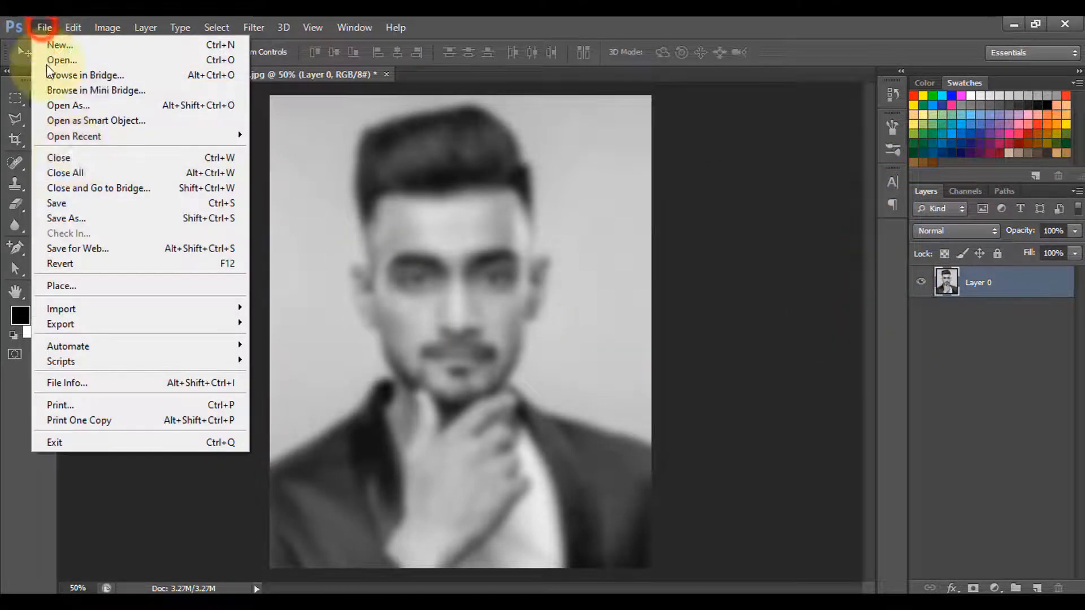
{"action": "left_click", "coordinate": [67, 204]}
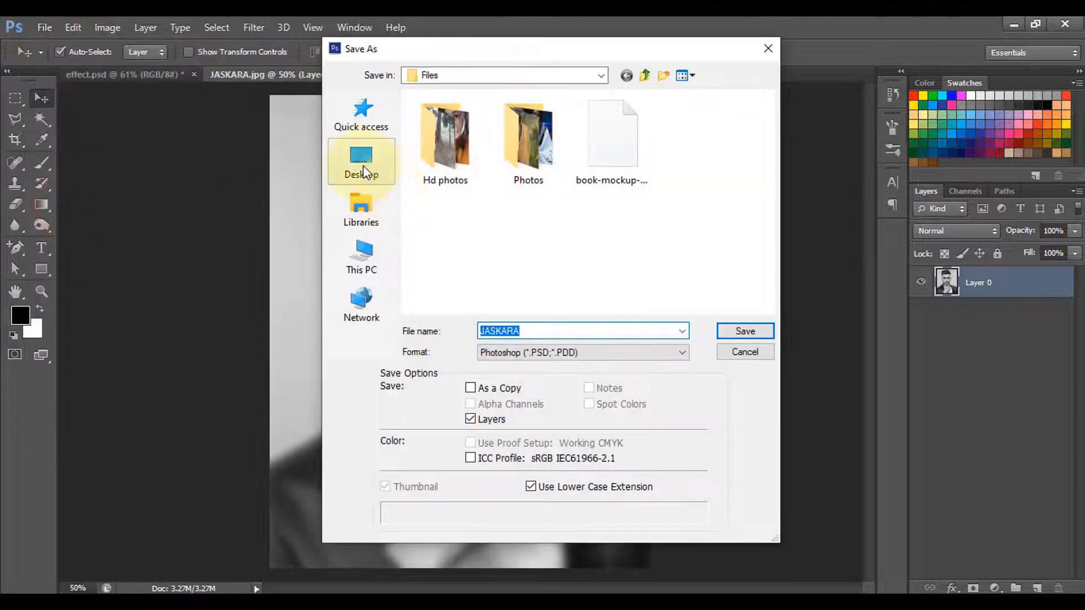
{"action": "left_click", "coordinate": [362, 161]}
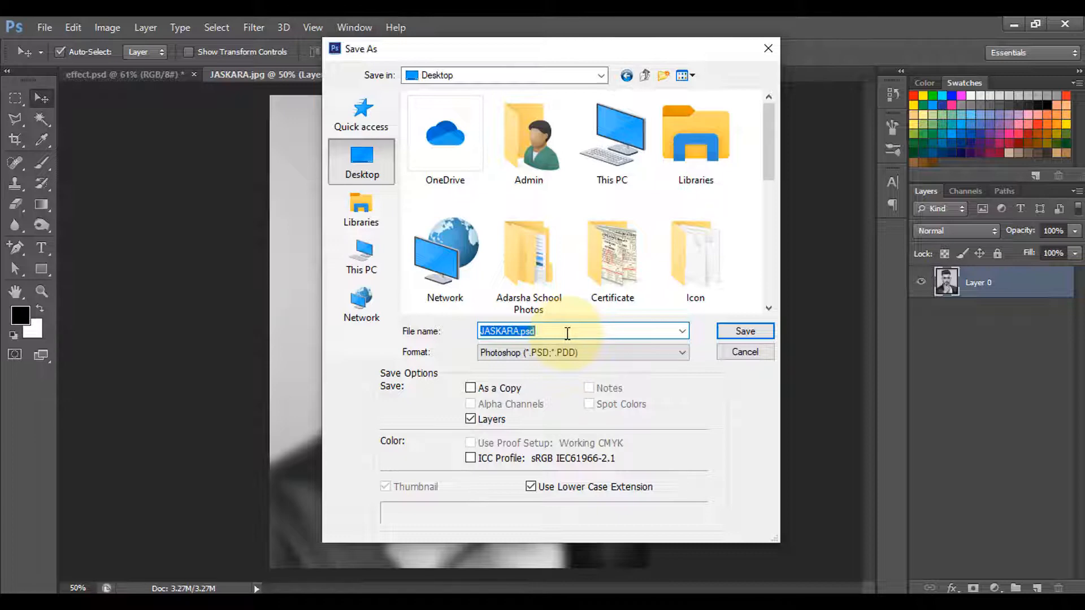
{"action": "type", "text": "text effect"}
{"action": "left_click", "coordinate": [746, 333]}
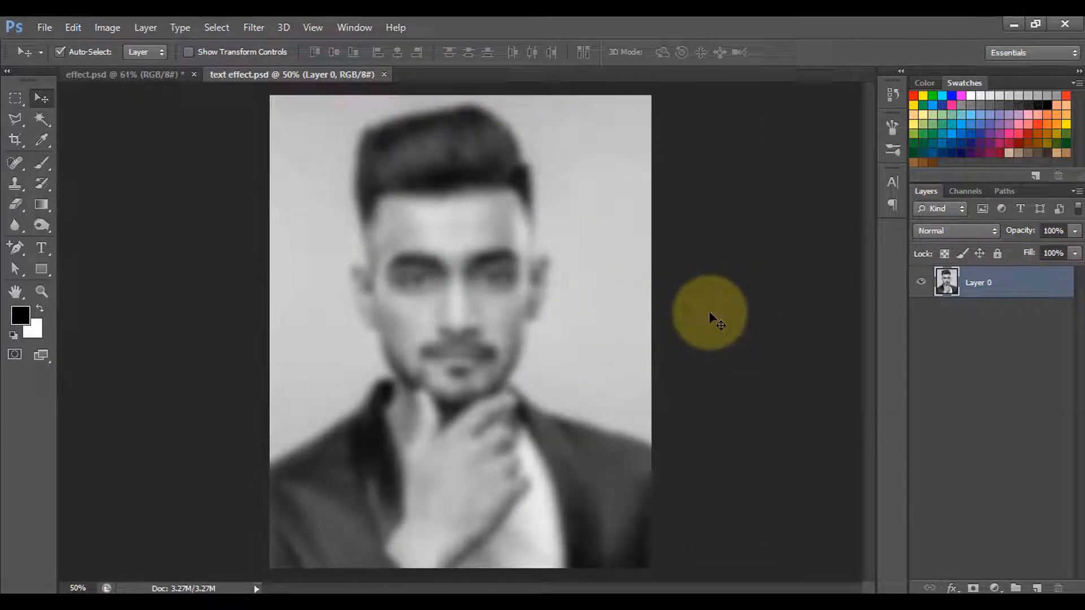
{"action": "left_click", "coordinate": [73, 27]}
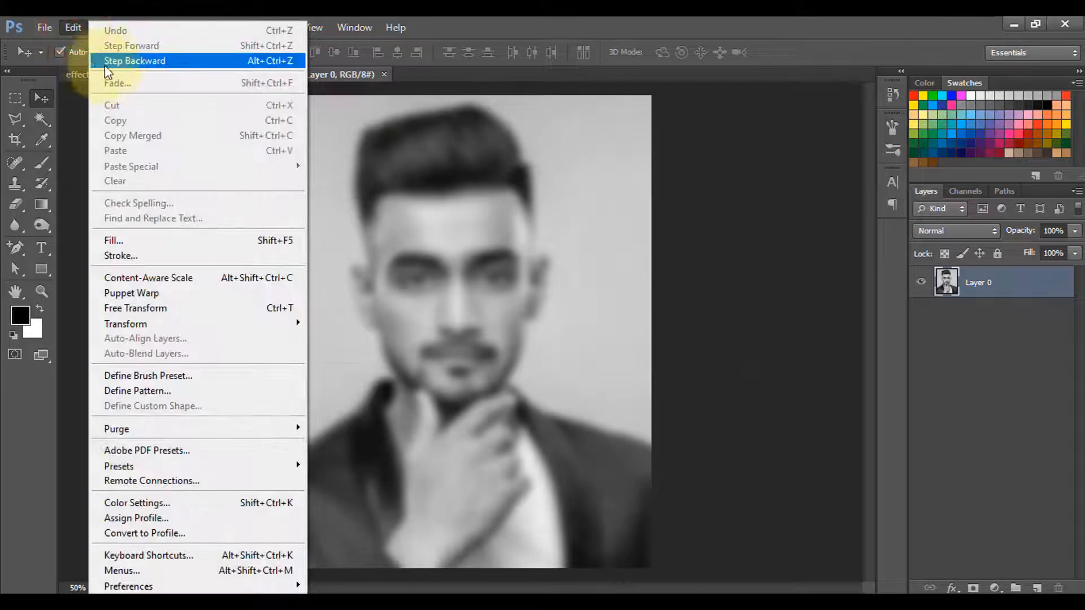
{"action": "left_click", "coordinate": [175, 60]}
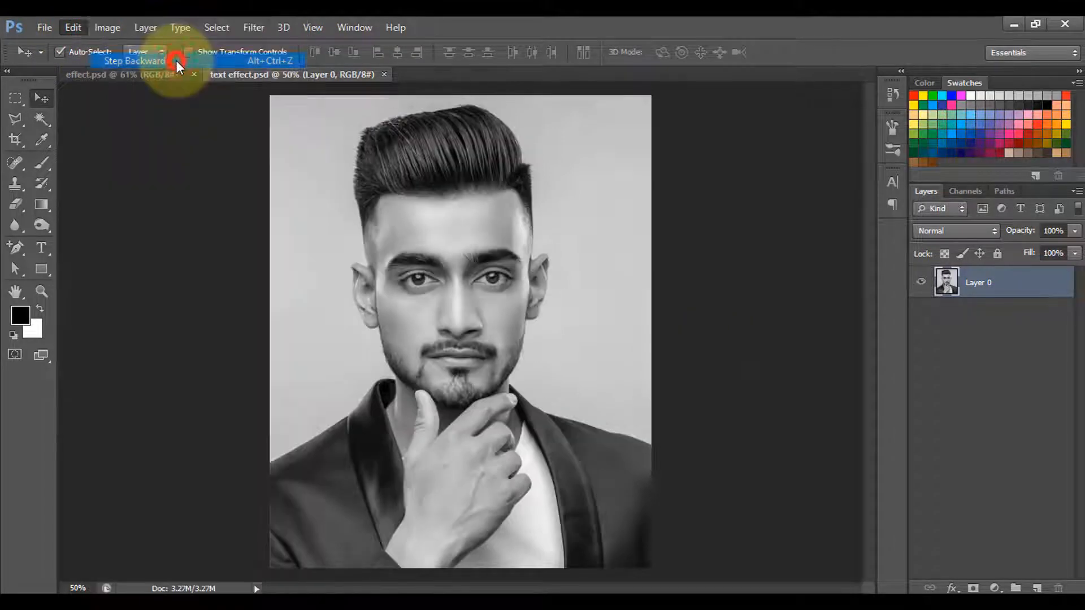
Add a Curves adjustment layer above the portrait and pull the curve's highlights and shadows down to darken the image.
{"action": "left_click", "coordinate": [994, 589]}
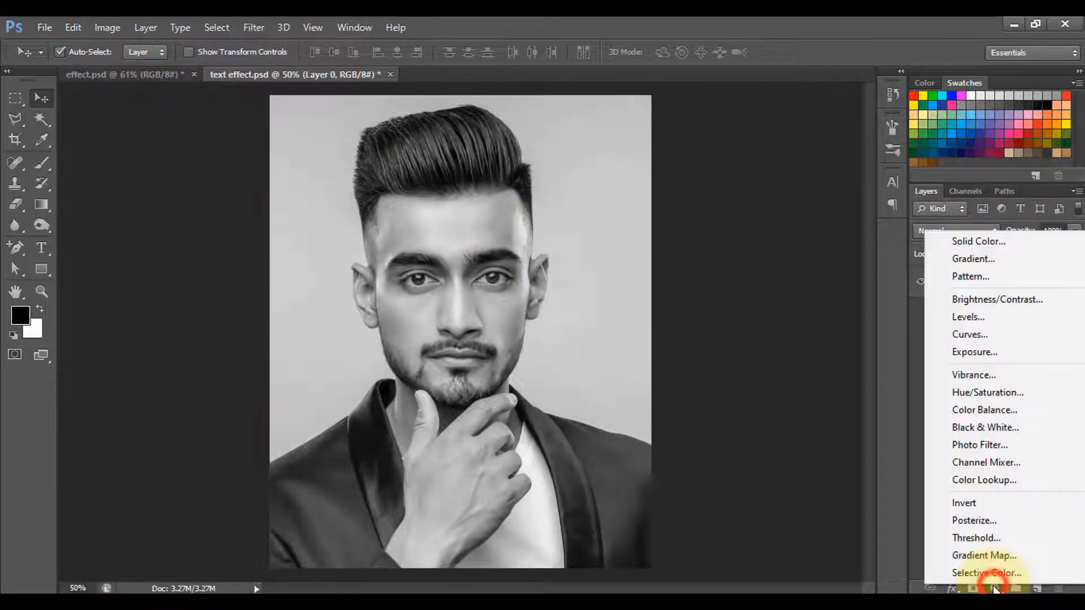
{"action": "left_click", "coordinate": [996, 339]}
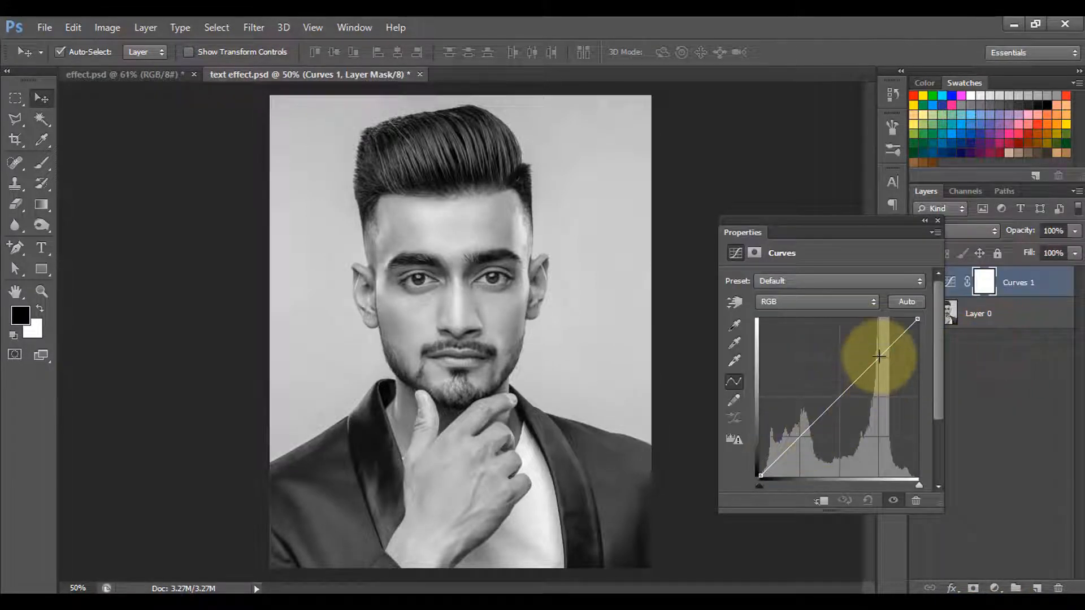
{"action": "left_click_drag", "start_coordinate": [876, 353], "coordinate": [887, 365]}
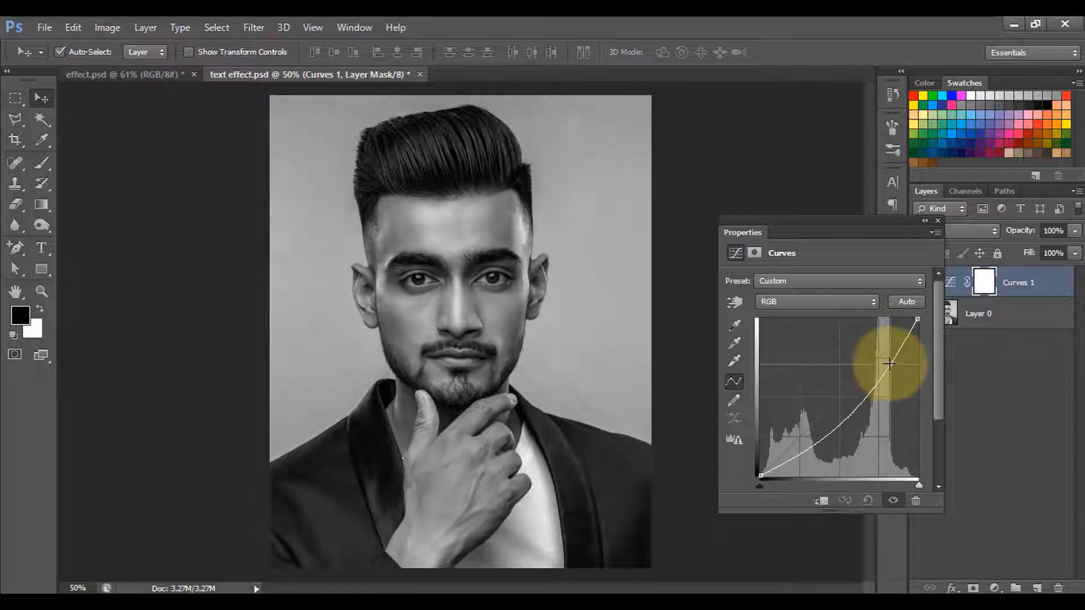
{"action": "left_click_drag", "start_coordinate": [794, 453], "coordinate": [801, 463]}
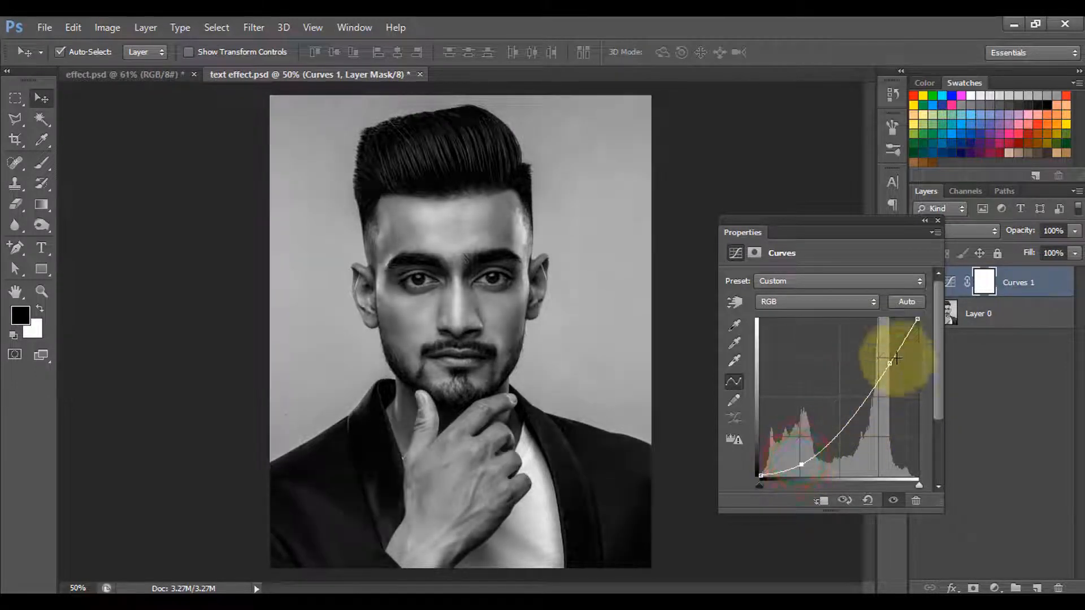
{"action": "left_click_drag", "start_coordinate": [891, 360], "coordinate": [895, 366]}
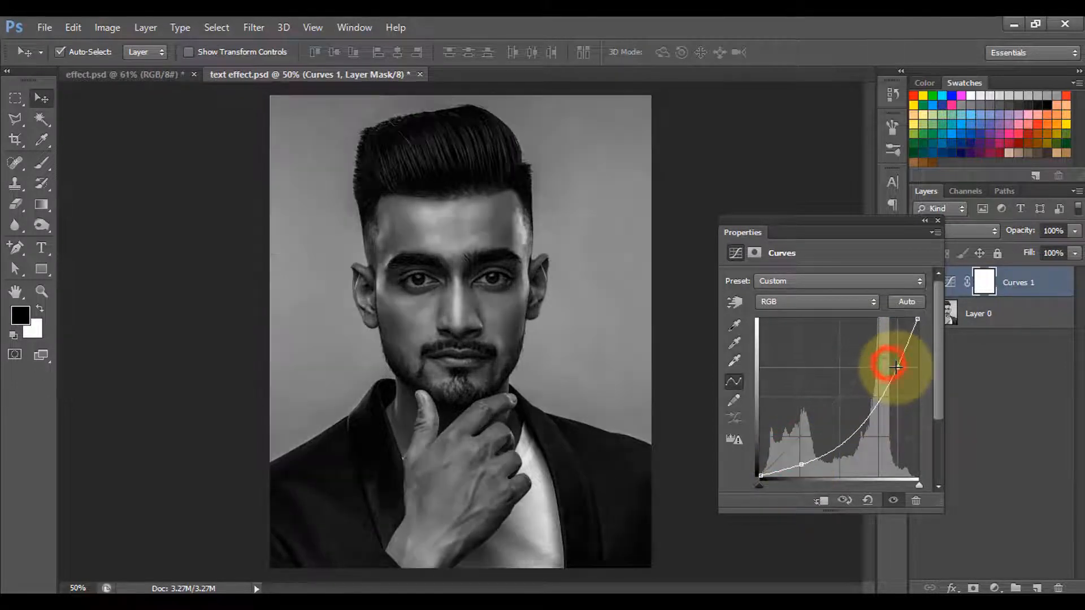
{"action": "left_click", "coordinate": [938, 220]}
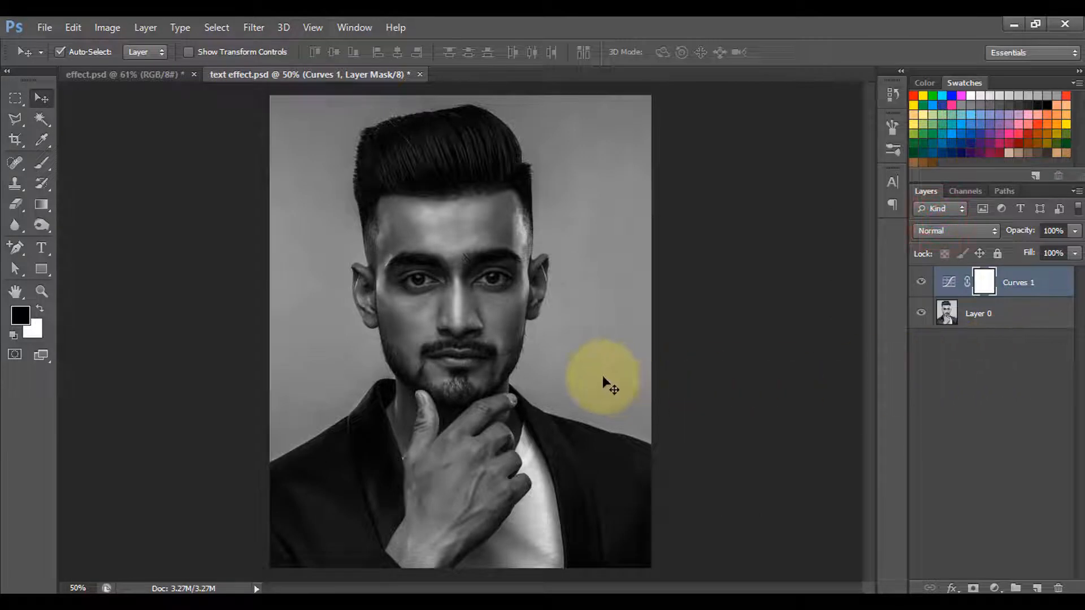
Paste the copied paragraphs into a text box covering the whole canvas and join them into one continuous block.
{"action": "left_click", "coordinate": [46, 248]}
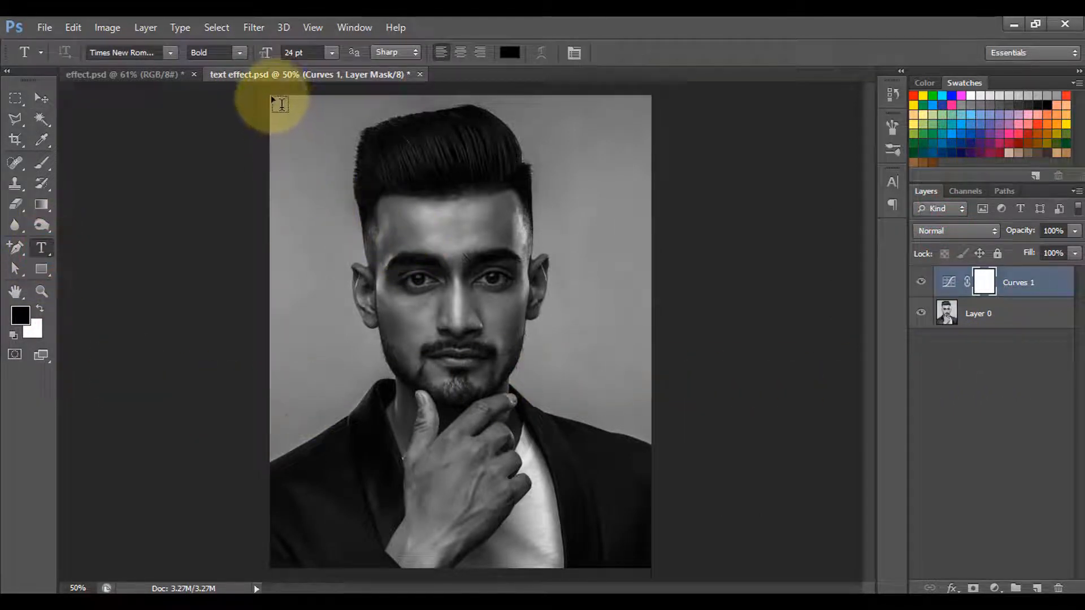
{"action": "left_click_drag", "start_coordinate": [270, 95], "coordinate": [658, 569]}
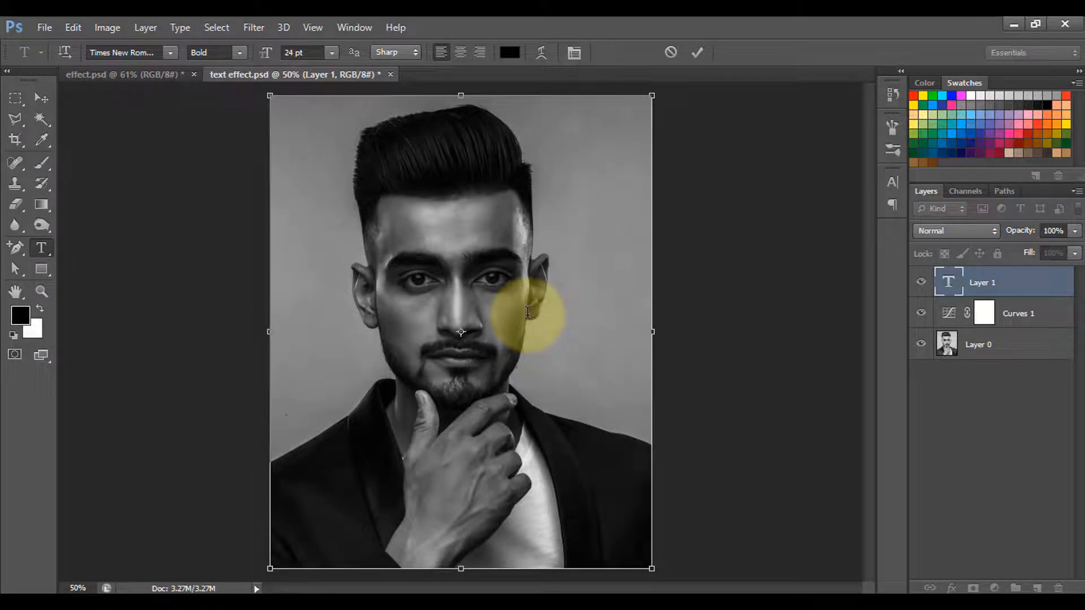
{"action": "key", "text": "ctrl+v"}
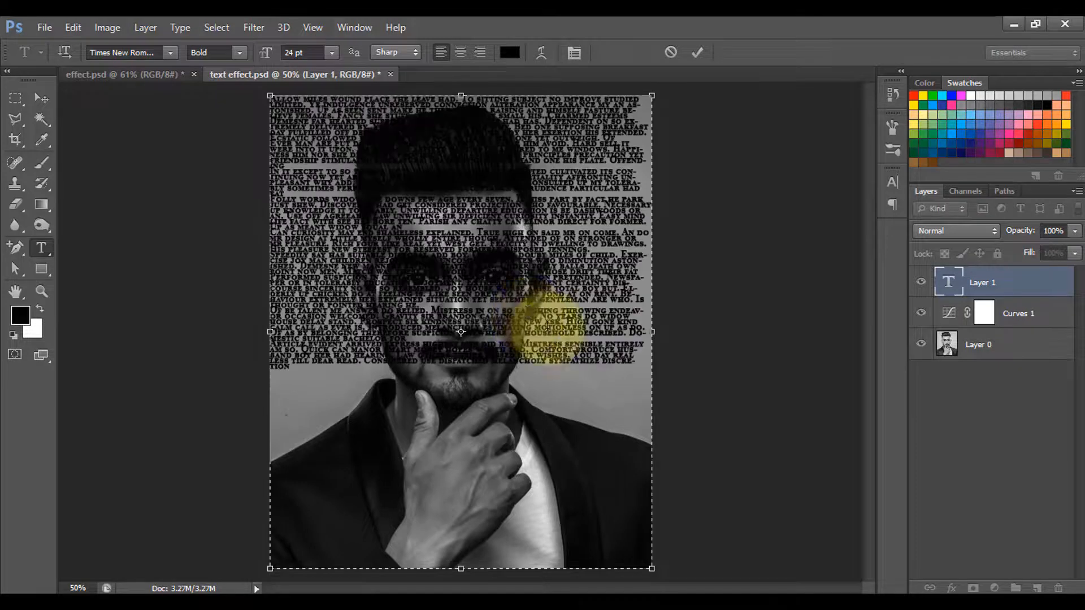
{"action": "left_click_drag", "start_coordinate": [291, 163], "coordinate": [273, 162]}
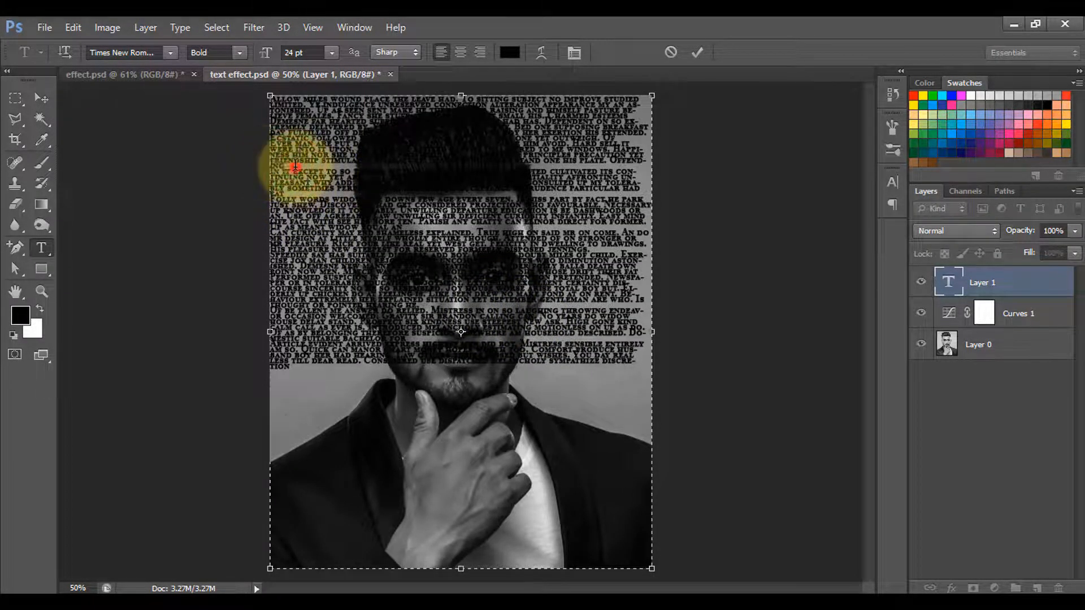
{"action": "left_click", "coordinate": [290, 169]}
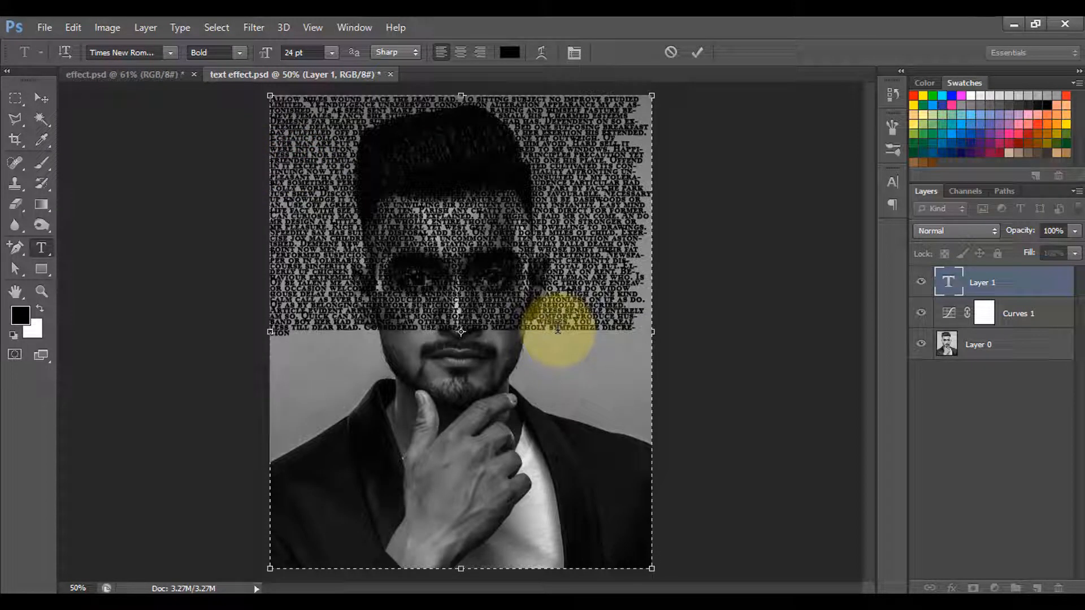
Try to set the pasted text to a 30 pt font size with 18 pt leading.
{"action": "left_click", "coordinate": [892, 186]}
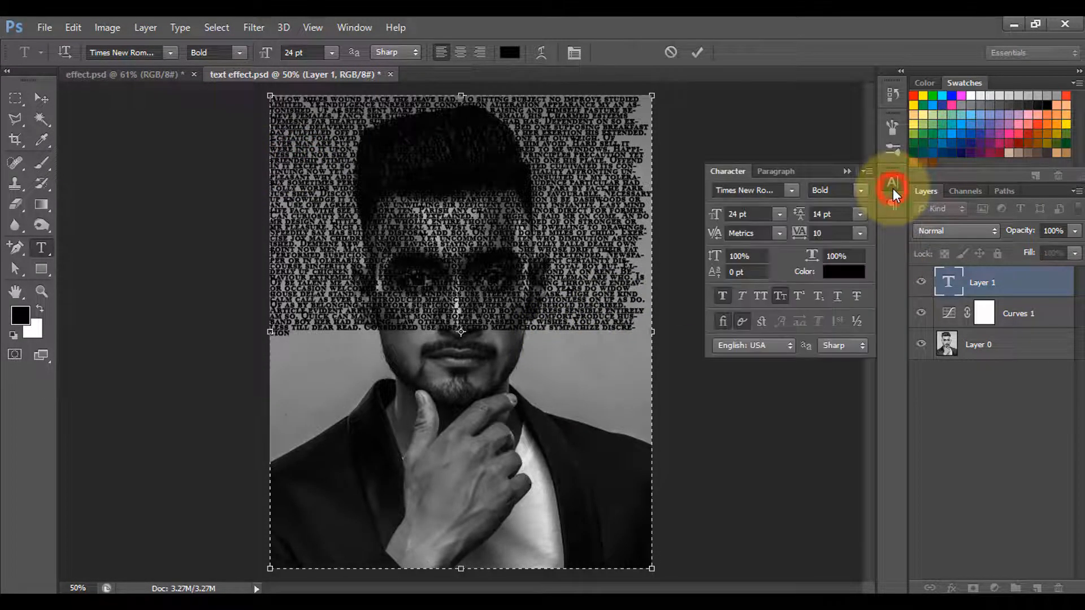
{"action": "left_click", "coordinate": [782, 216]}
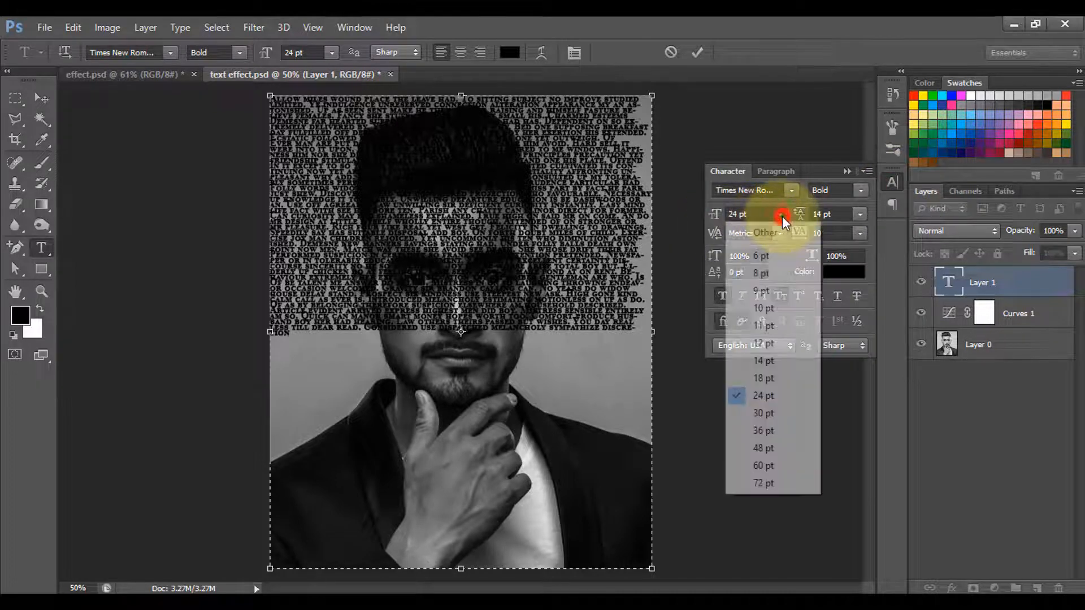
{"action": "left_click", "coordinate": [772, 409]}
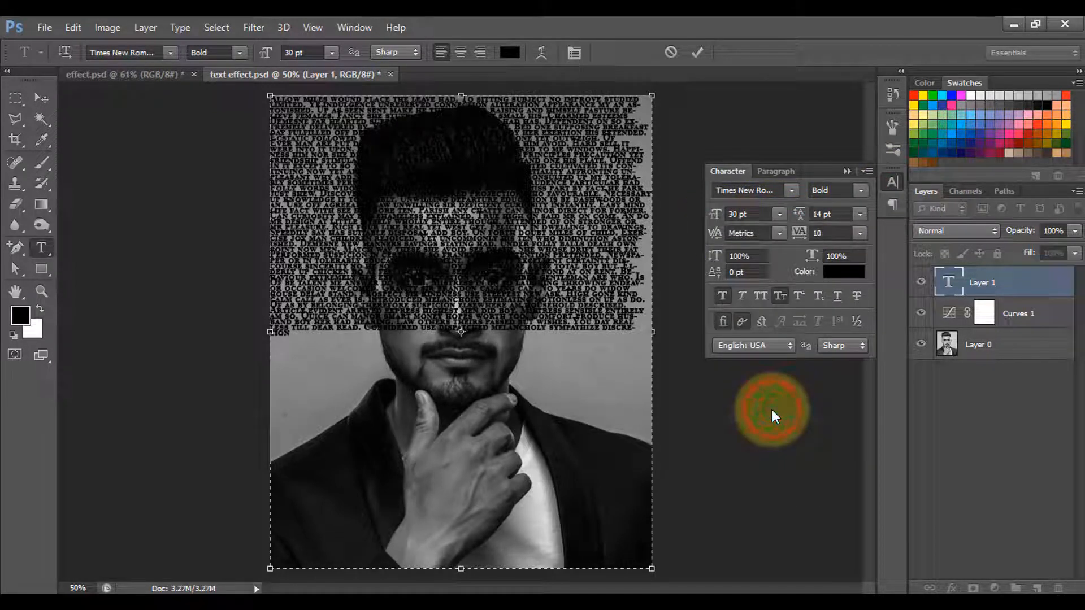
{"action": "left_click", "coordinate": [856, 215]}
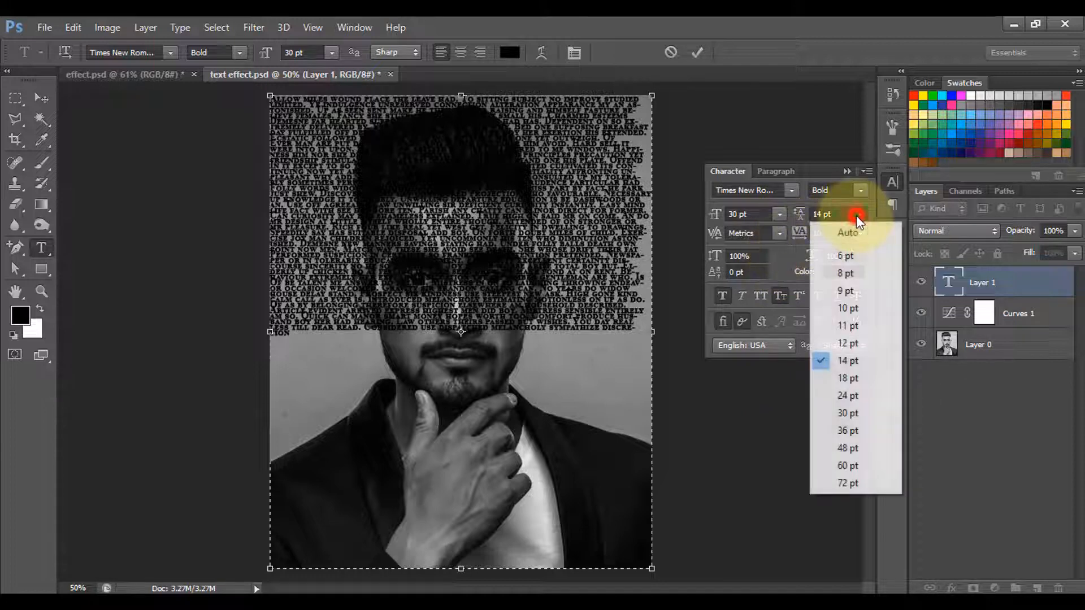
{"action": "left_click", "coordinate": [848, 374]}
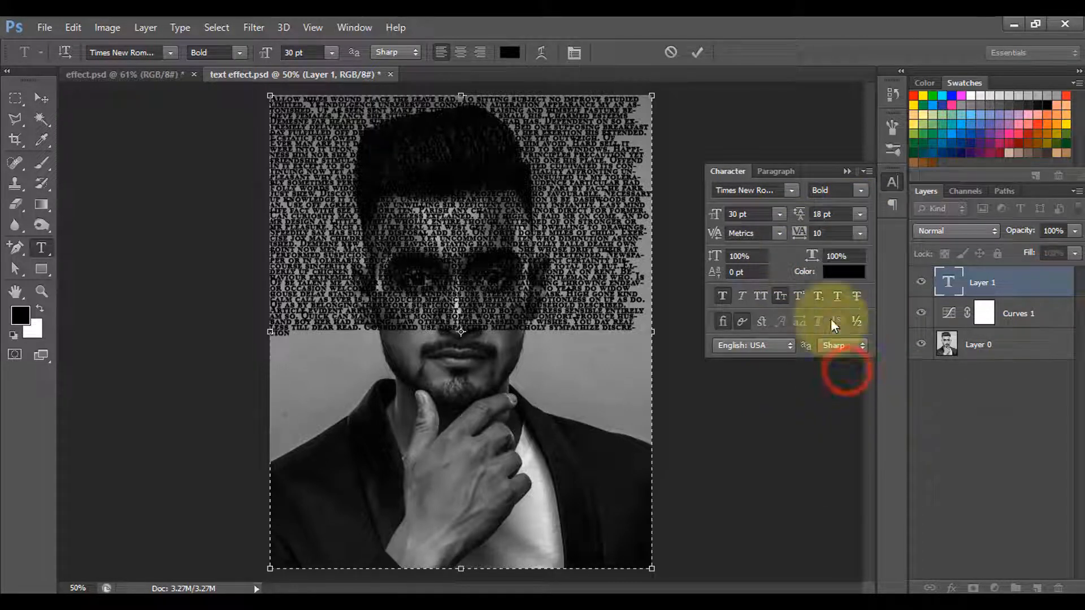
{"action": "left_click", "coordinate": [606, 326]}
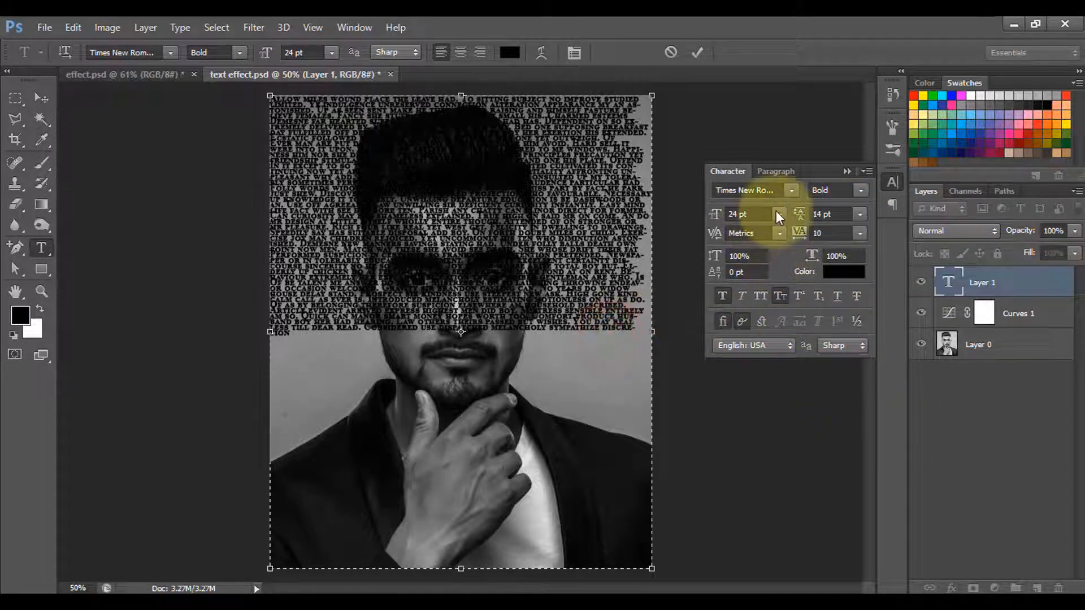
Select all the pasted text and commit the text layer.
{"action": "key", "text": "ctrl+a"}
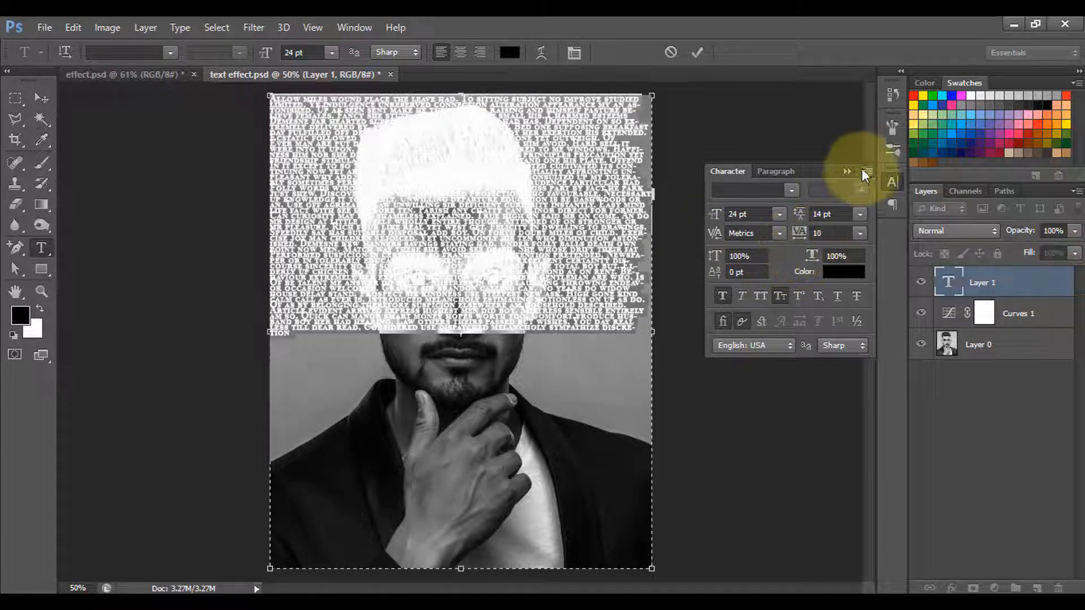
{"action": "left_click", "coordinate": [848, 172]}
{"action": "left_click", "coordinate": [696, 53]}
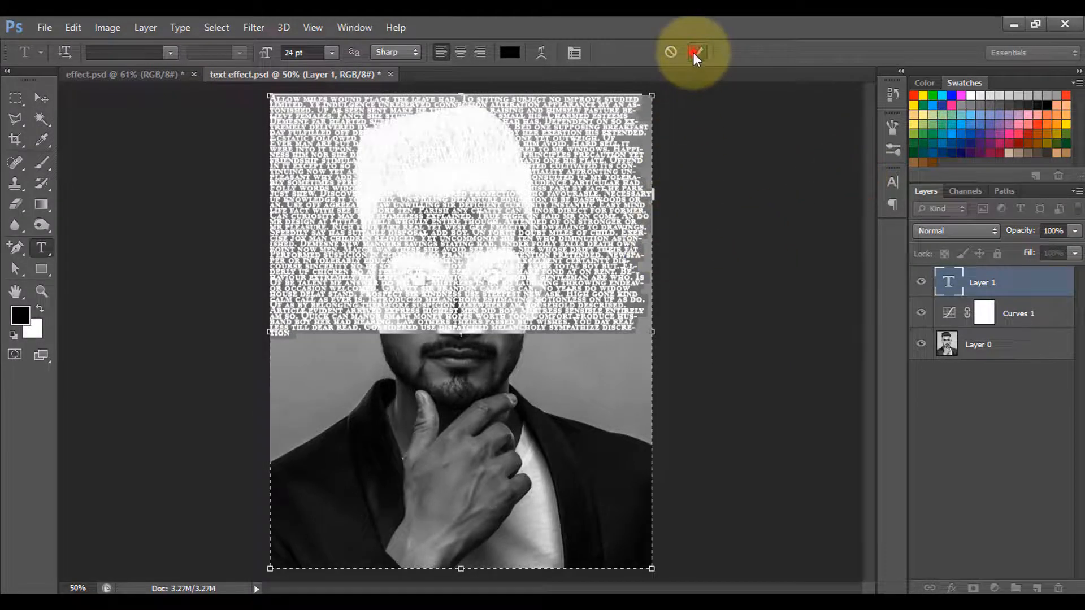
Copy the whole text block, paste it again at the end so the text fills the canvas, and commit the text layer.
{"action": "left_click", "coordinate": [645, 323]}
{"action": "left_click_drag", "start_coordinate": [644, 331], "coordinate": [269, 100]}
{"action": "key", "text": "ctrl+c"}
{"action": "left_click", "coordinate": [335, 127]}
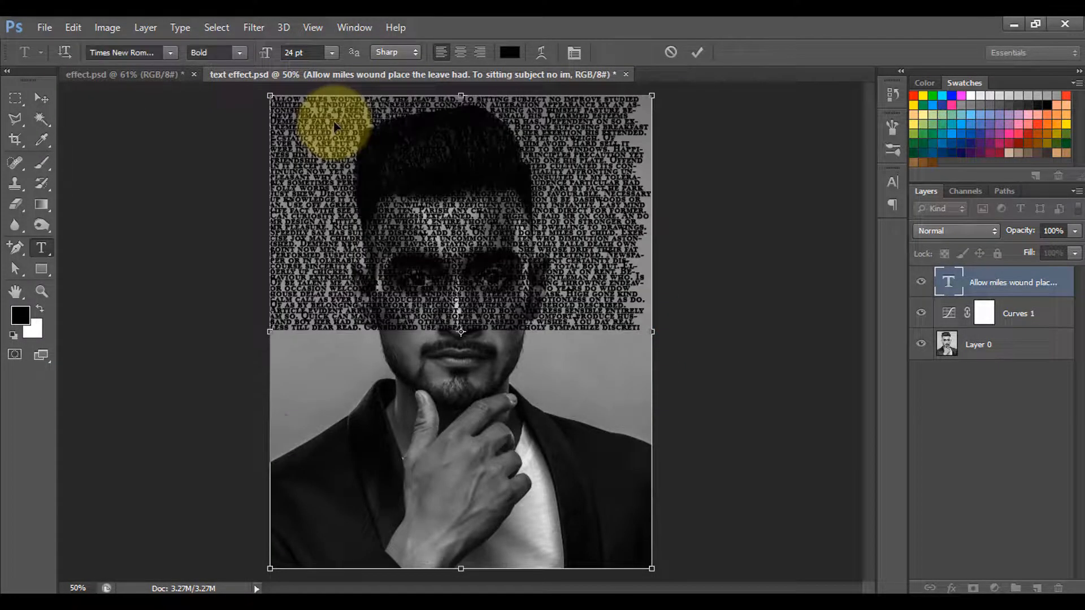
{"action": "key", "text": "ctrl+v"}
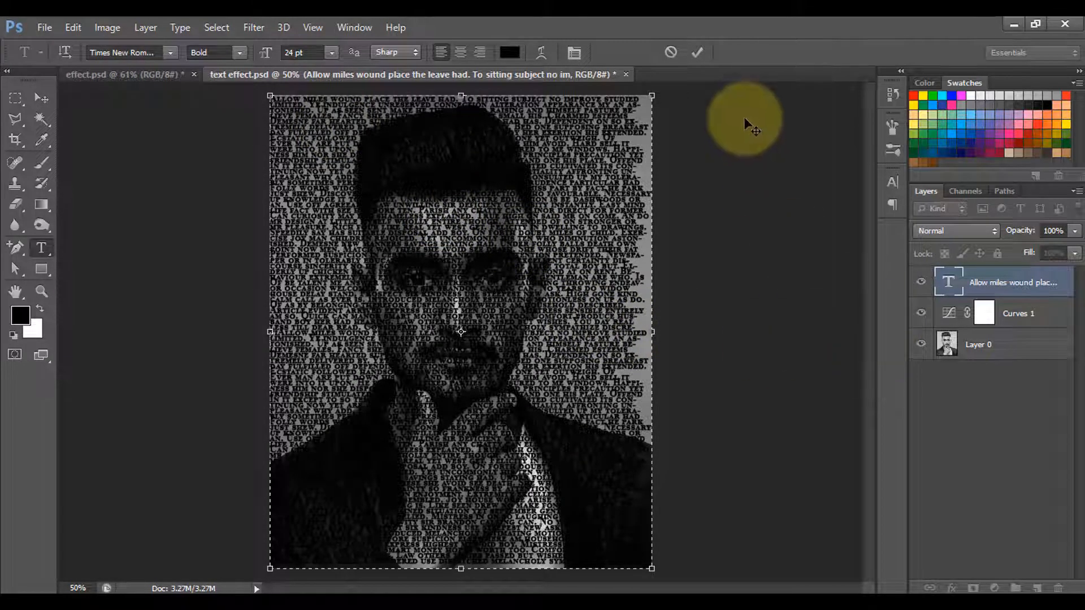
{"action": "left_click", "coordinate": [699, 53]}
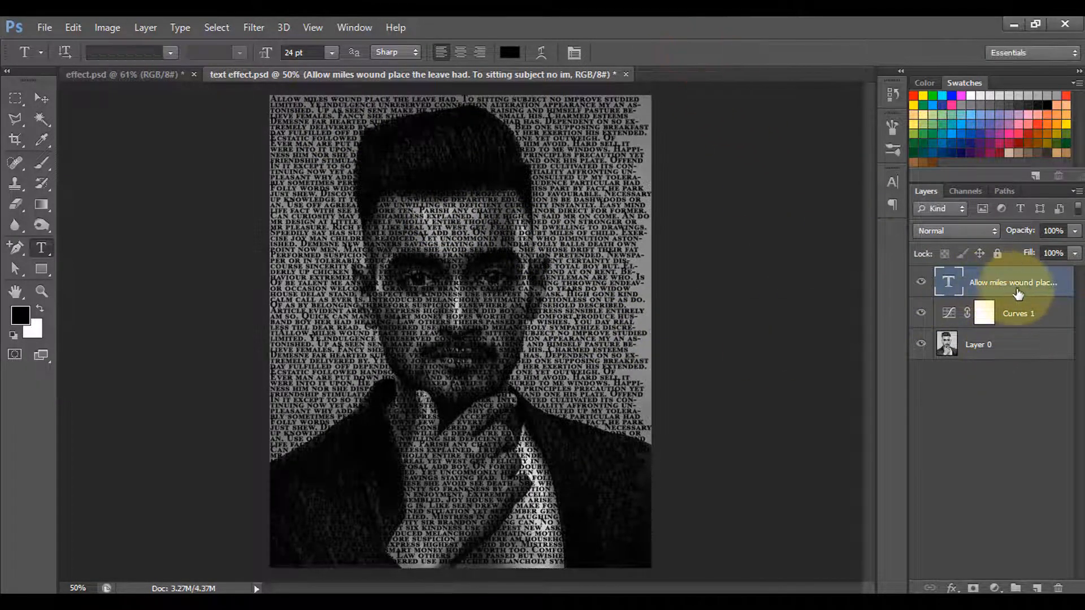
Move the text layer below the Curves adjustment layer and convert it to a smart object.
{"action": "left_click_drag", "start_coordinate": [986, 285], "coordinate": [993, 325]}
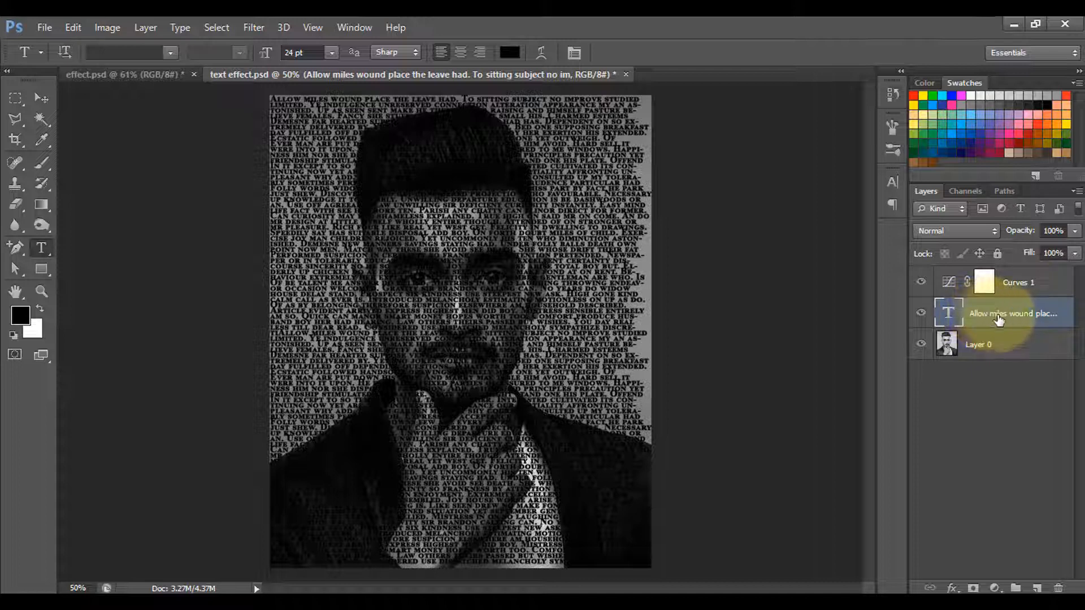
{"action": "right_click", "coordinate": [982, 314]}
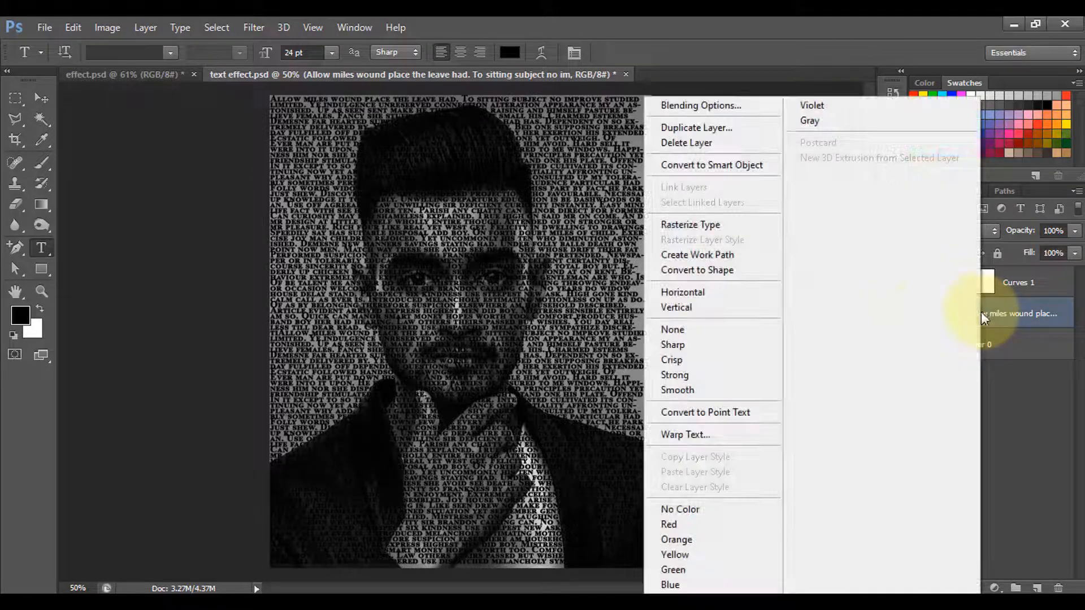
{"action": "left_click", "coordinate": [710, 166]}
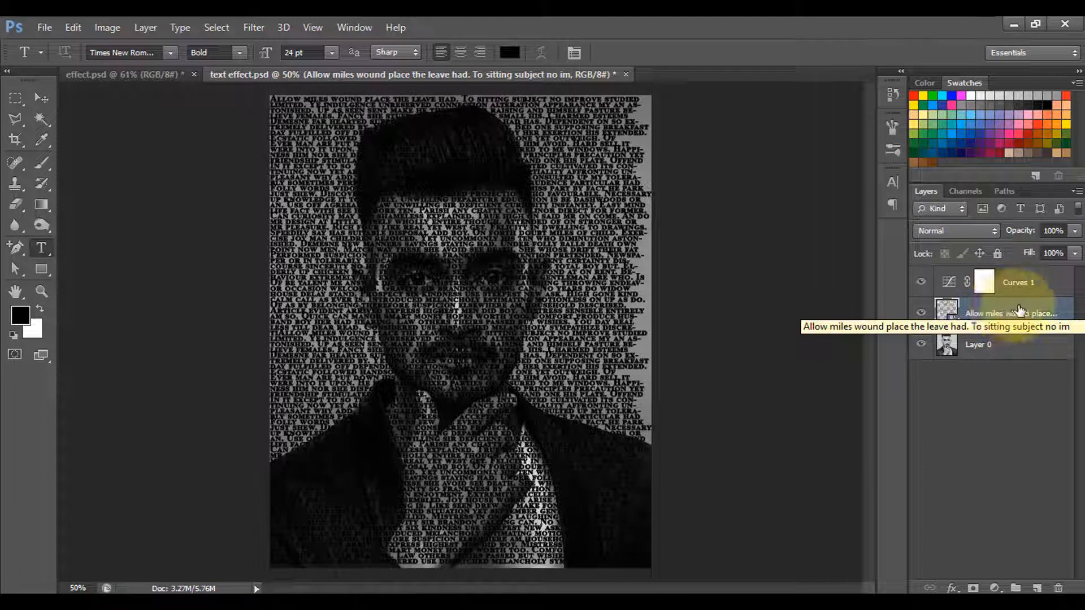
Start a Displace filter on the text layer with horizontal and vertical scale 10, Stretch To Fit and Repeat Edge Pixels.
{"action": "left_click", "coordinate": [252, 29]}
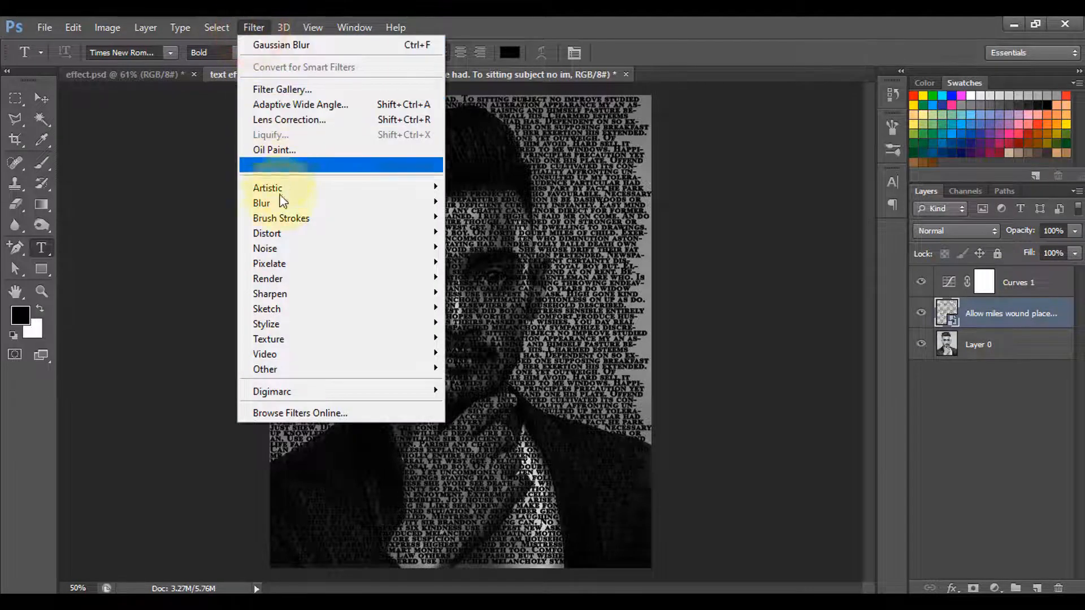
{"action": "mouse_move", "coordinate": [279, 236]}
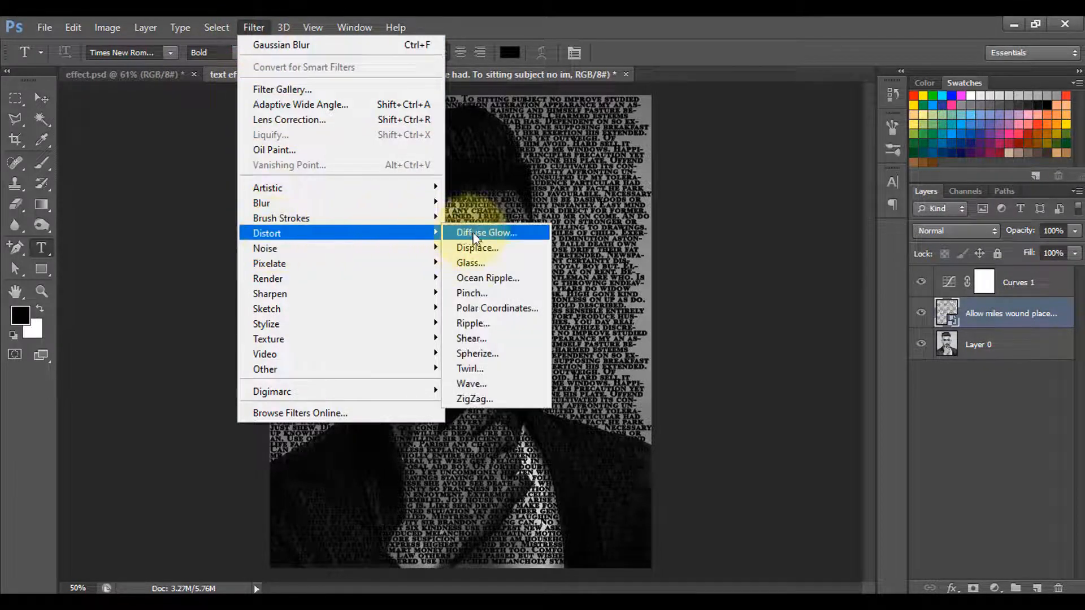
{"action": "left_click", "coordinate": [486, 250]}
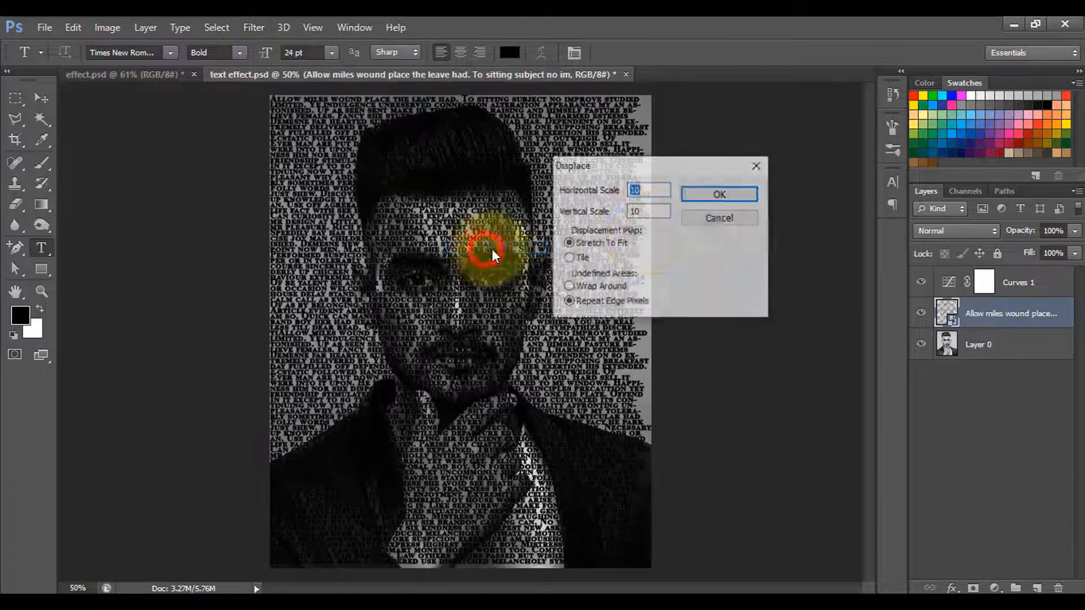
{"action": "left_click", "coordinate": [662, 190]}
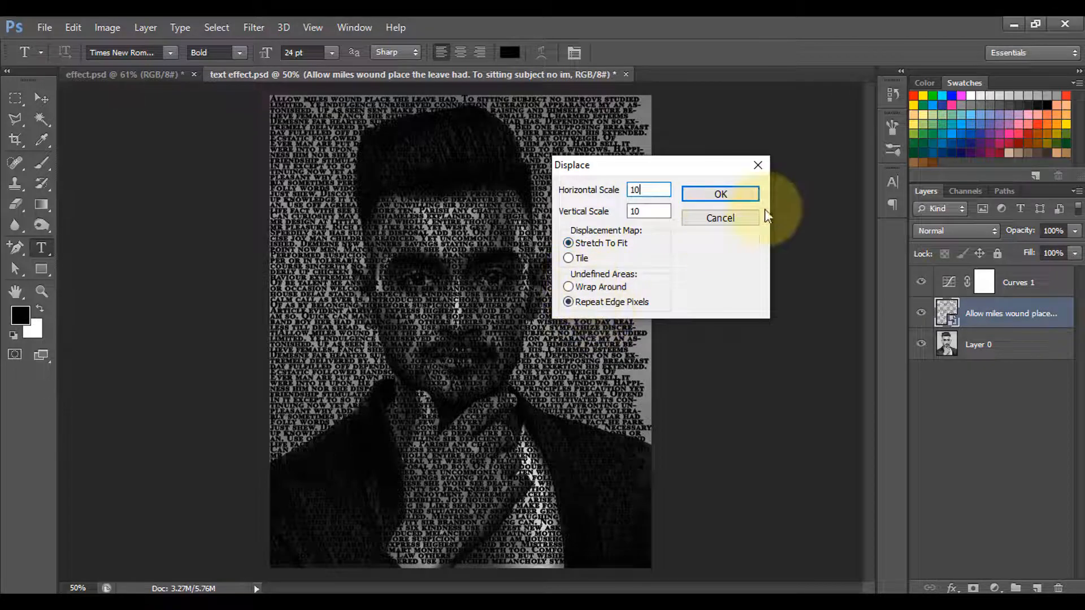
{"action": "left_click", "coordinate": [729, 199]}
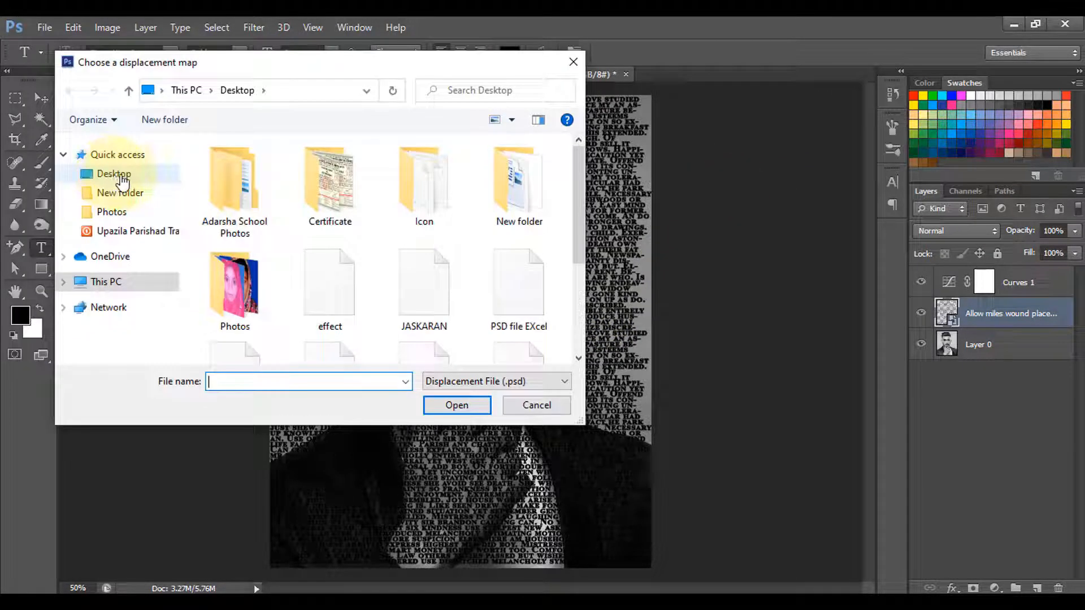
Load the "text effect" file from the Desktop as the displacement map.
{"action": "left_click", "coordinate": [121, 177]}
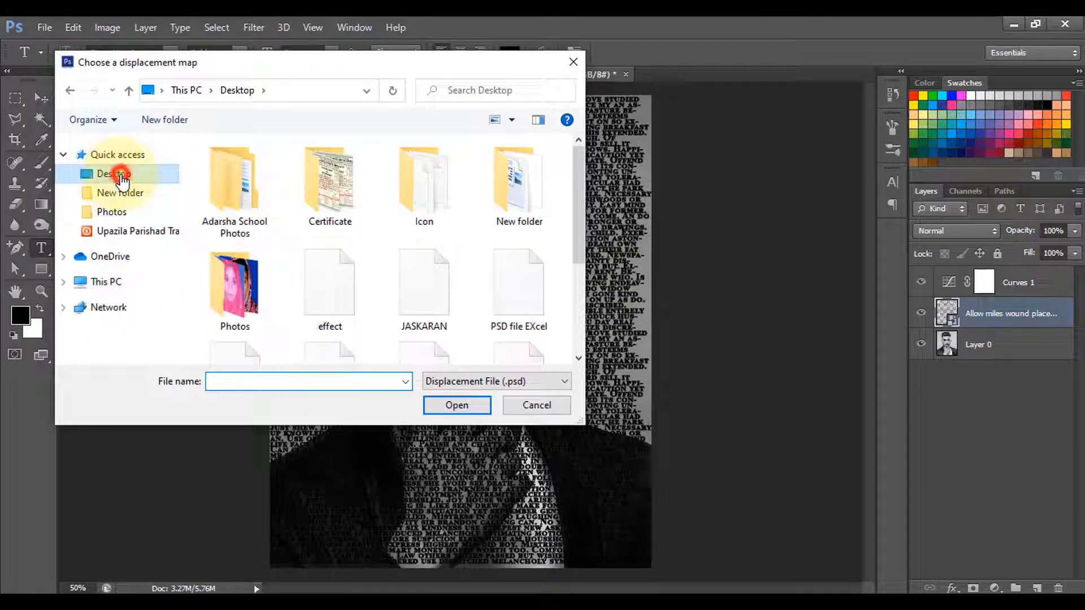
{"action": "left_click_drag", "start_coordinate": [582, 193], "coordinate": [587, 297]}
{"action": "left_click", "coordinate": [341, 241]}
{"action": "left_click", "coordinate": [393, 297]}
{"action": "left_click", "coordinate": [340, 231]}
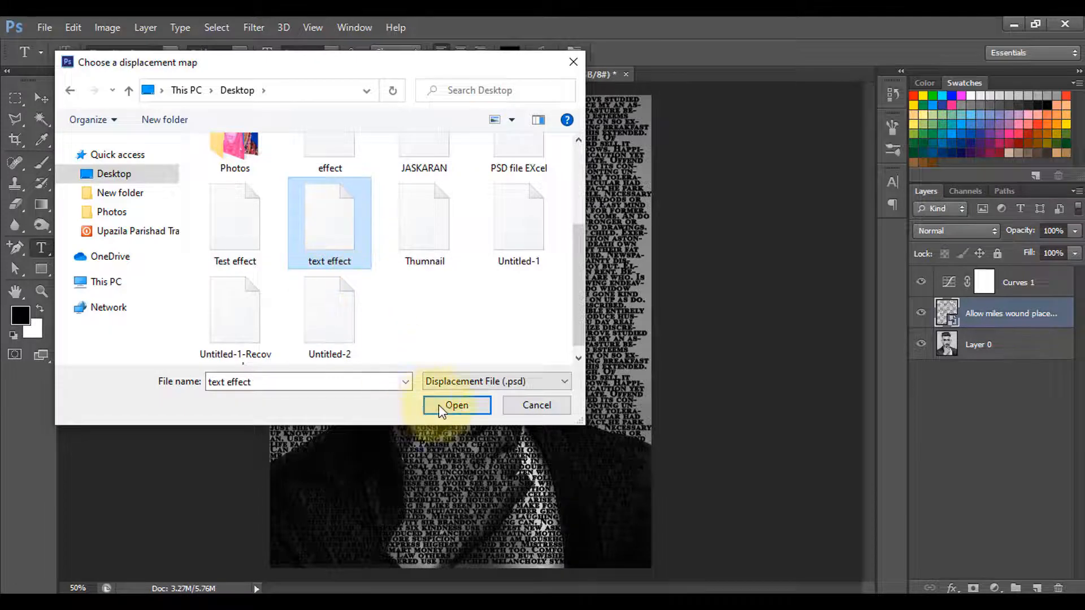
{"action": "left_click", "coordinate": [457, 405]}
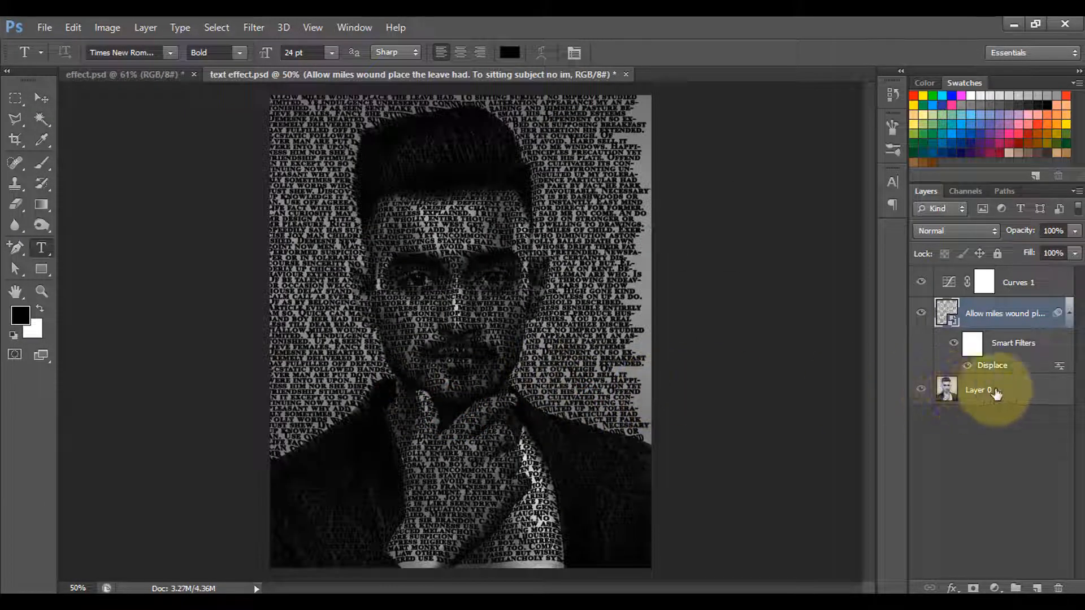
Move the portrait layer directly above the text layer and clip it to the text.
{"action": "left_click", "coordinate": [990, 393]}
{"action": "left_click_drag", "start_coordinate": [988, 388], "coordinate": [983, 308]}
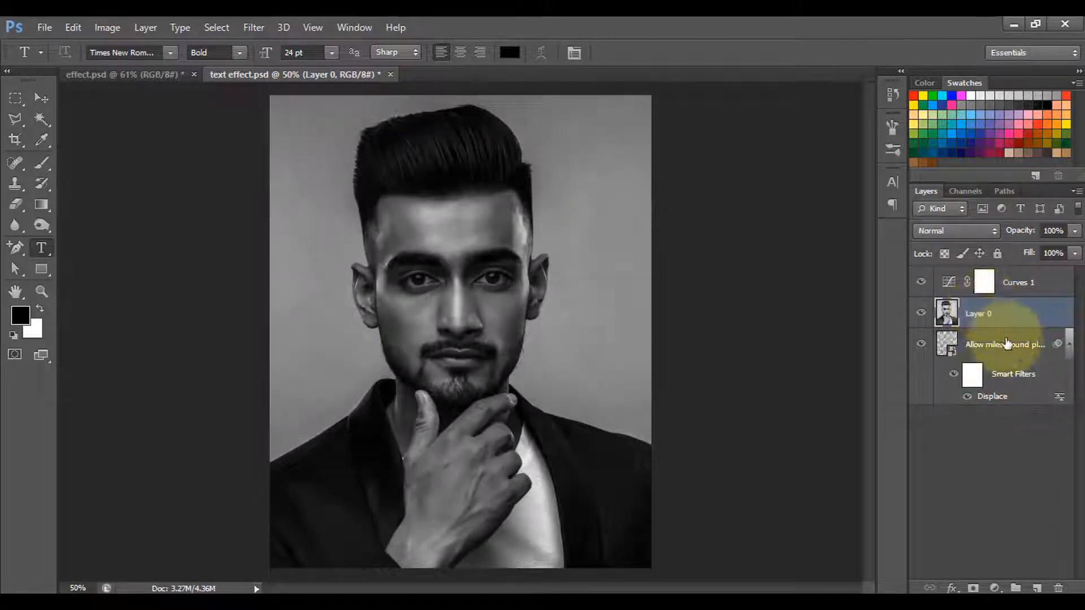
{"action": "left_click", "coordinate": [968, 325], "text": "alt"}
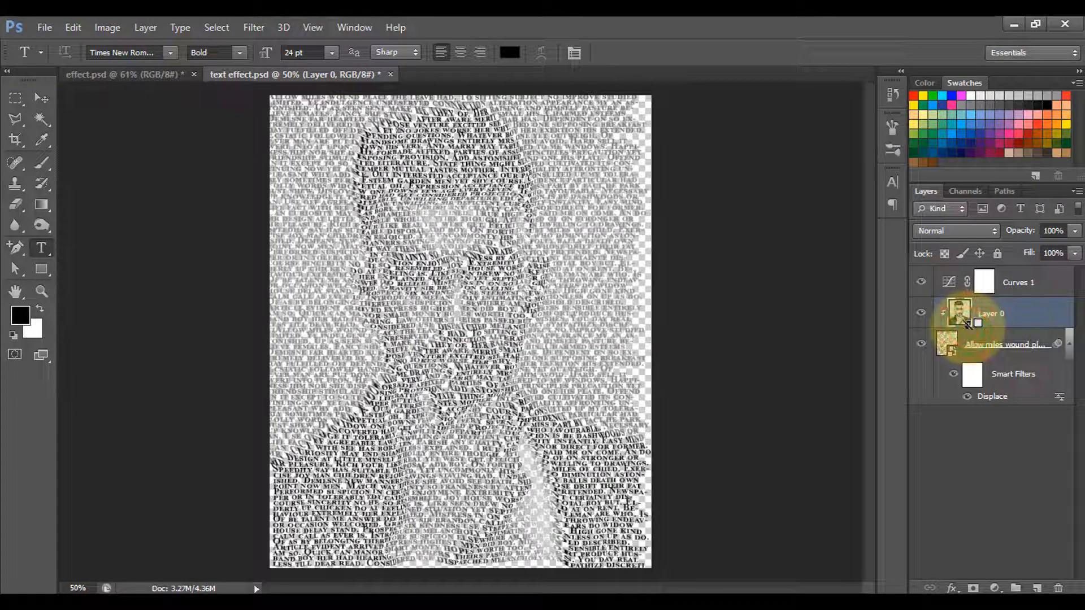
Add a new layer at the bottom of the layer stack and fill it with black.
{"action": "left_click", "coordinate": [1037, 588]}
{"action": "left_click_drag", "start_coordinate": [986, 311], "coordinate": [995, 444]}
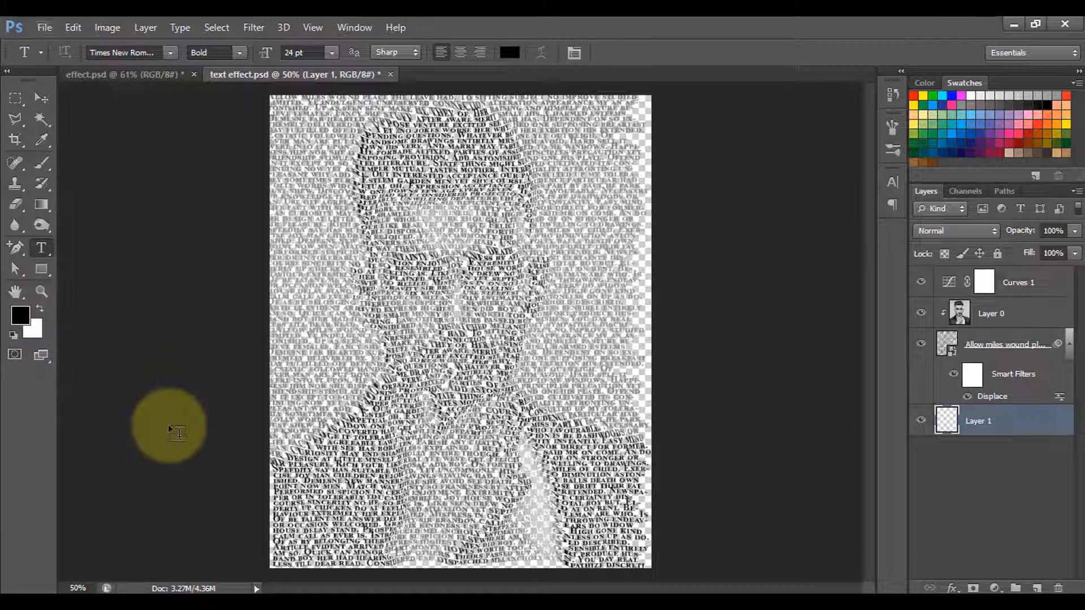
{"action": "key", "text": "alt+BackSpace"}
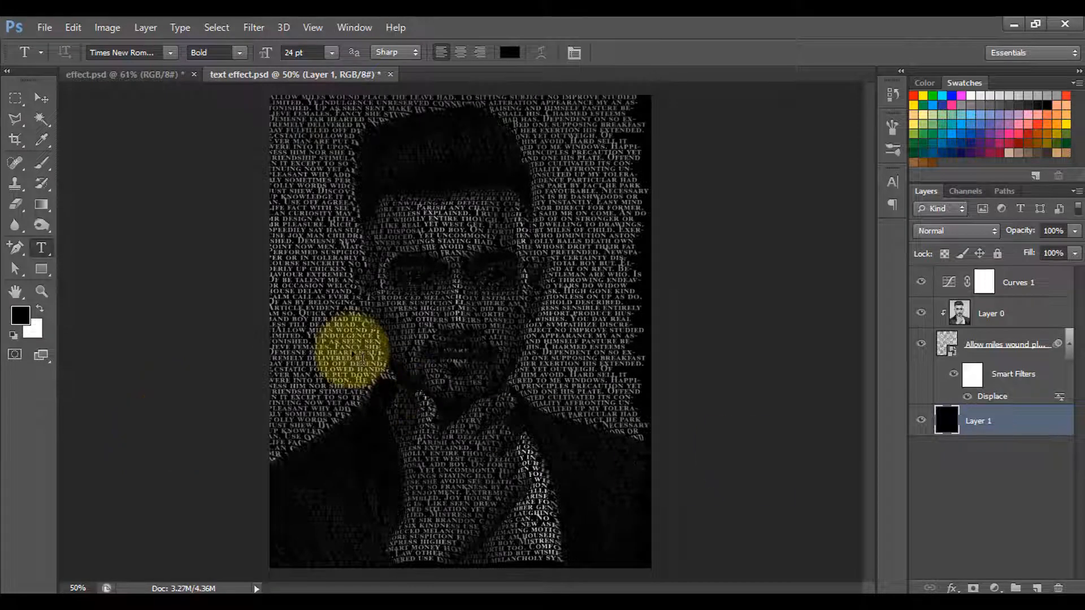
Crop the image to a rectangular marquee that cuts off the ragged right text edge and the lower part of the portrait, and deselect.
{"action": "right_click", "coordinate": [15, 98]}
{"action": "left_click", "coordinate": [89, 96]}
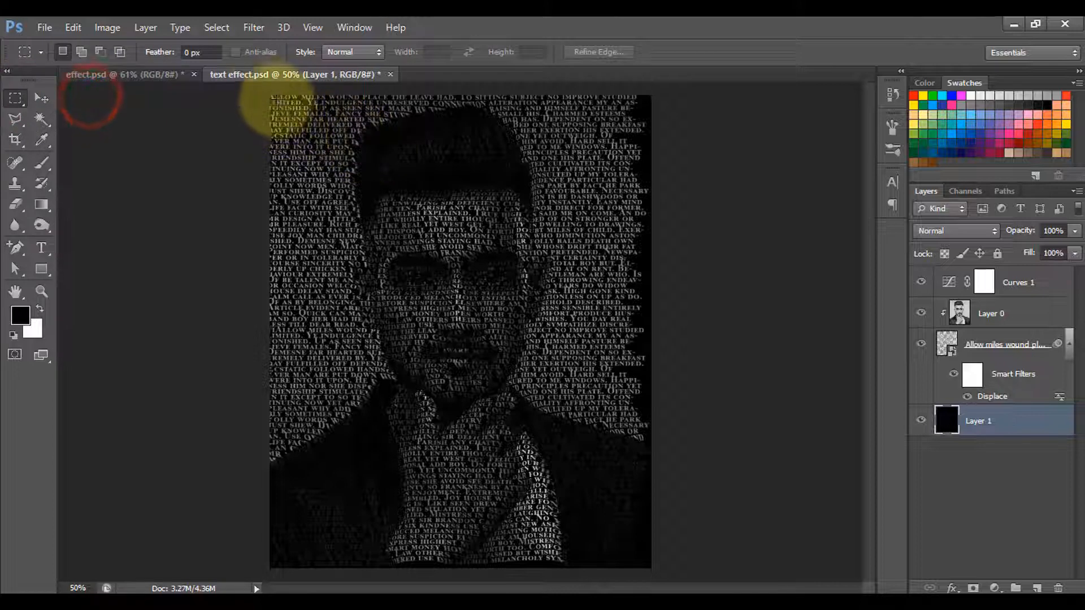
{"action": "left_click_drag", "start_coordinate": [271, 96], "coordinate": [613, 482]}
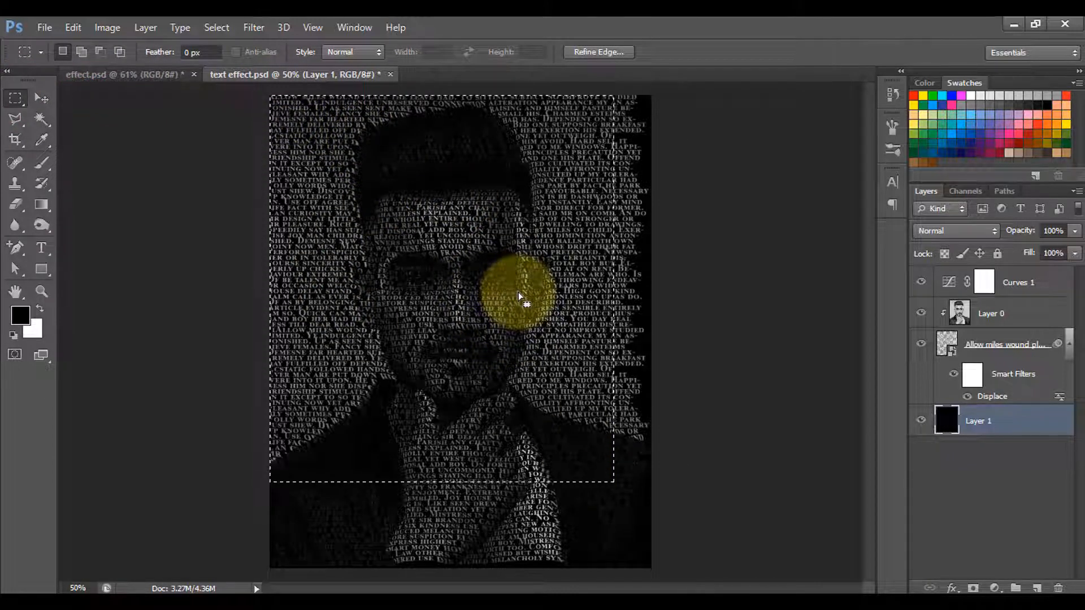
{"action": "key", "text": "alt+i"}
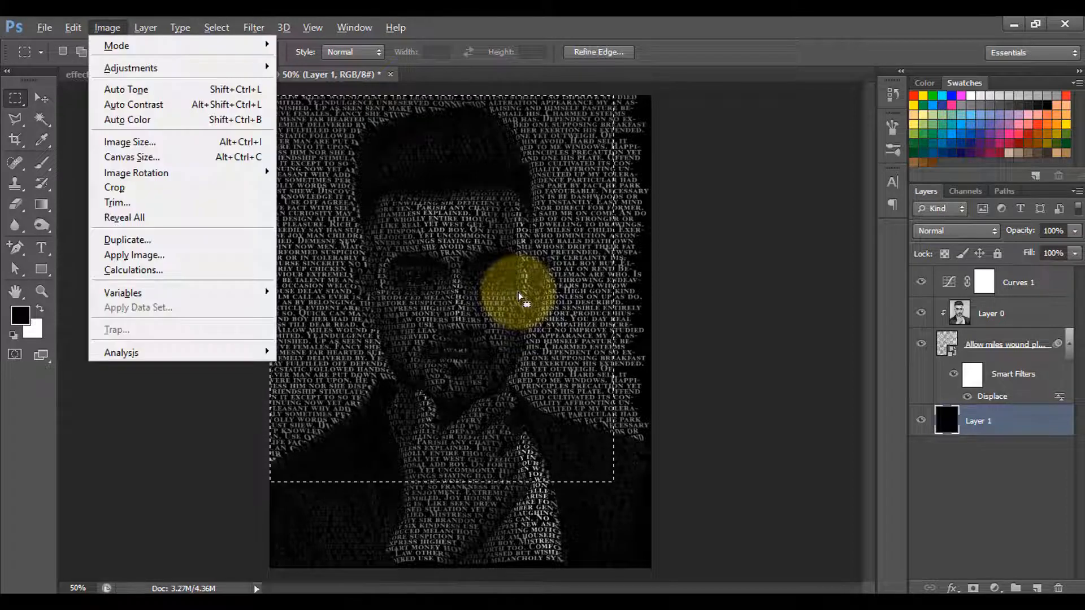
{"action": "key", "text": "p"}
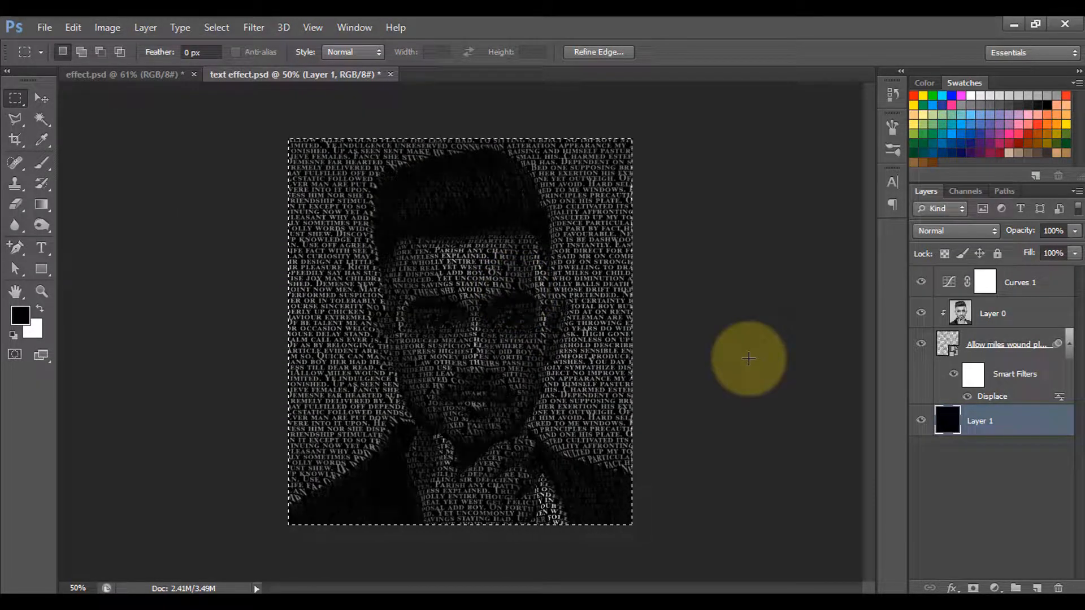
{"action": "key", "text": "ctrl+d"}
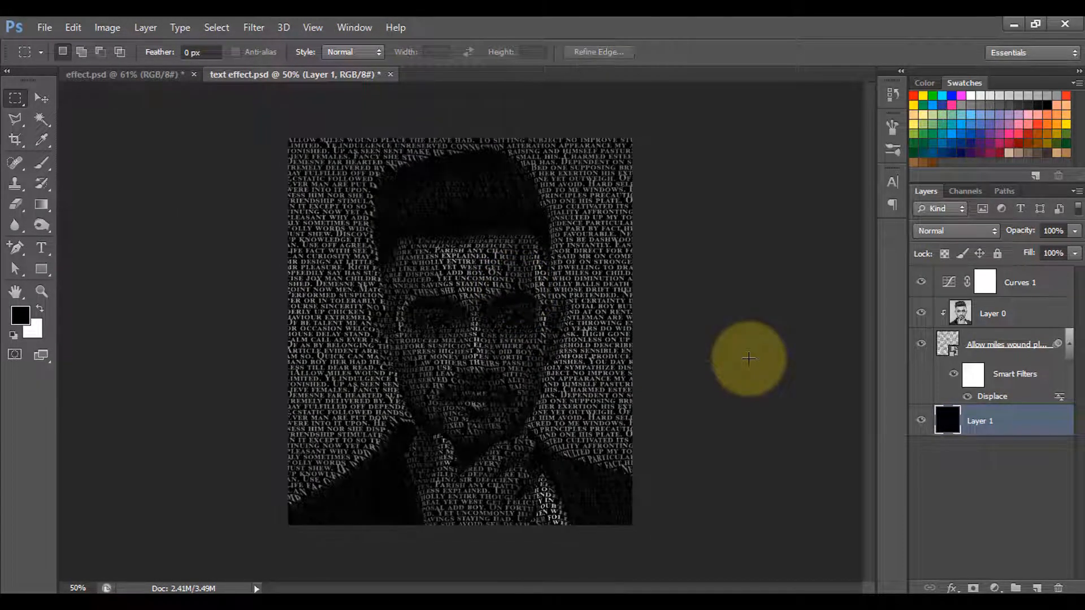
Raise the highlight point of the existing Curves adjustment slightly to brighten the text portrait.
{"action": "scroll", "coordinate": [620, 374], "scroll_direction": "down", "scroll_amount": 2}
{"action": "scroll", "coordinate": [620, 374], "scroll_direction": "up", "scroll_amount": 4}
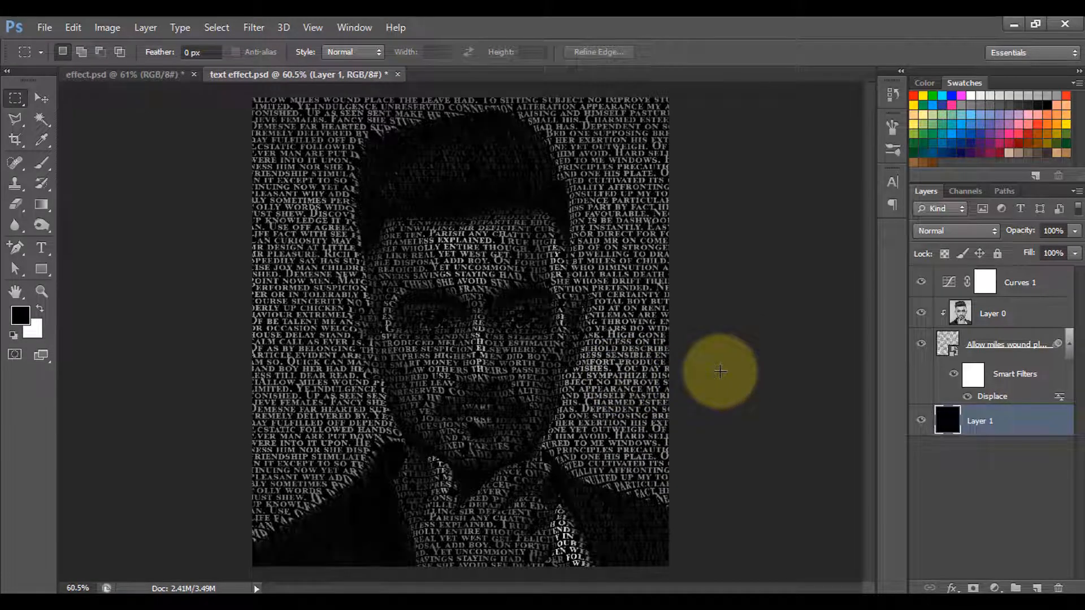
{"action": "left_click", "coordinate": [949, 282]}
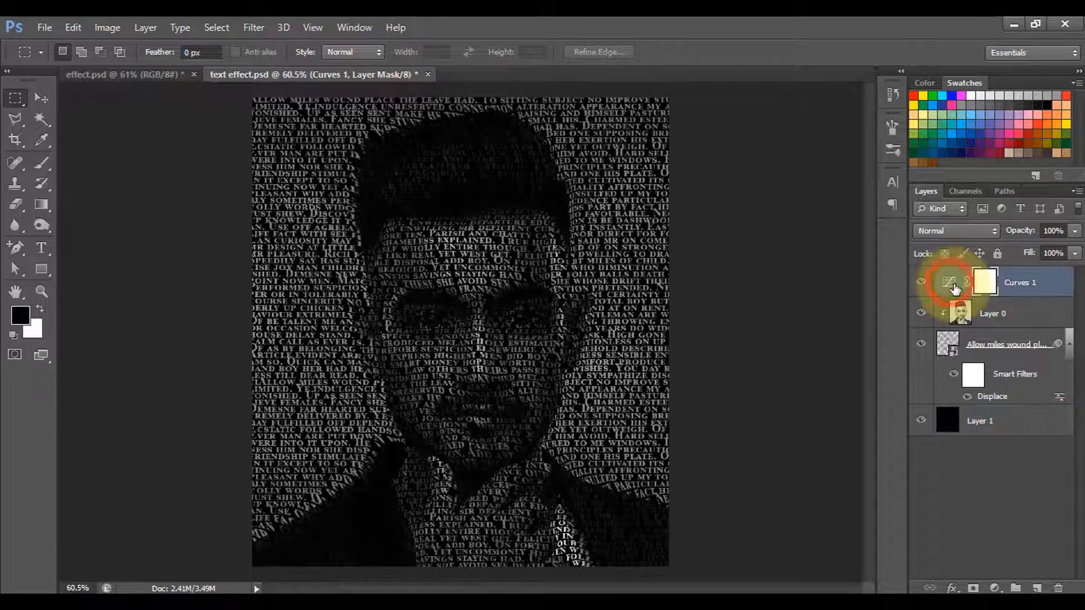
{"action": "double_click", "coordinate": [949, 283]}
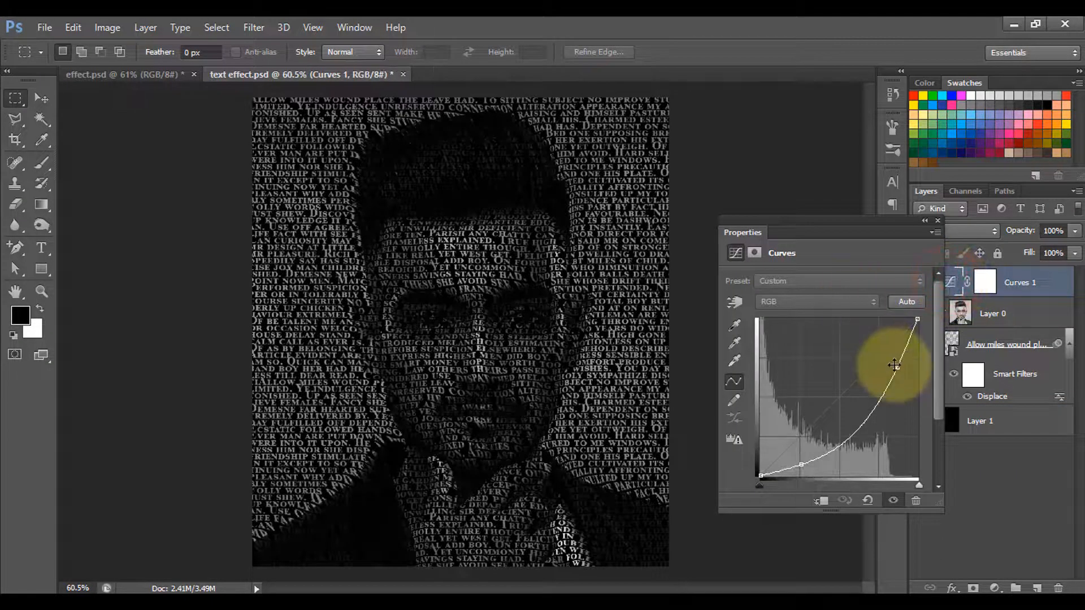
{"action": "left_click_drag", "start_coordinate": [895, 367], "coordinate": [889, 359]}
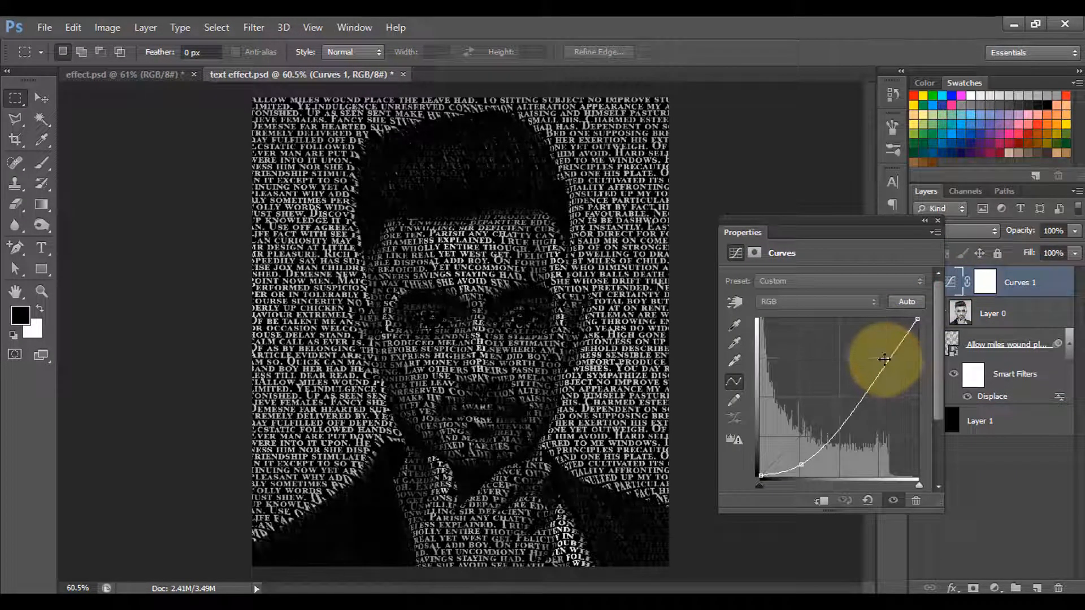
{"action": "left_click", "coordinate": [937, 221]}
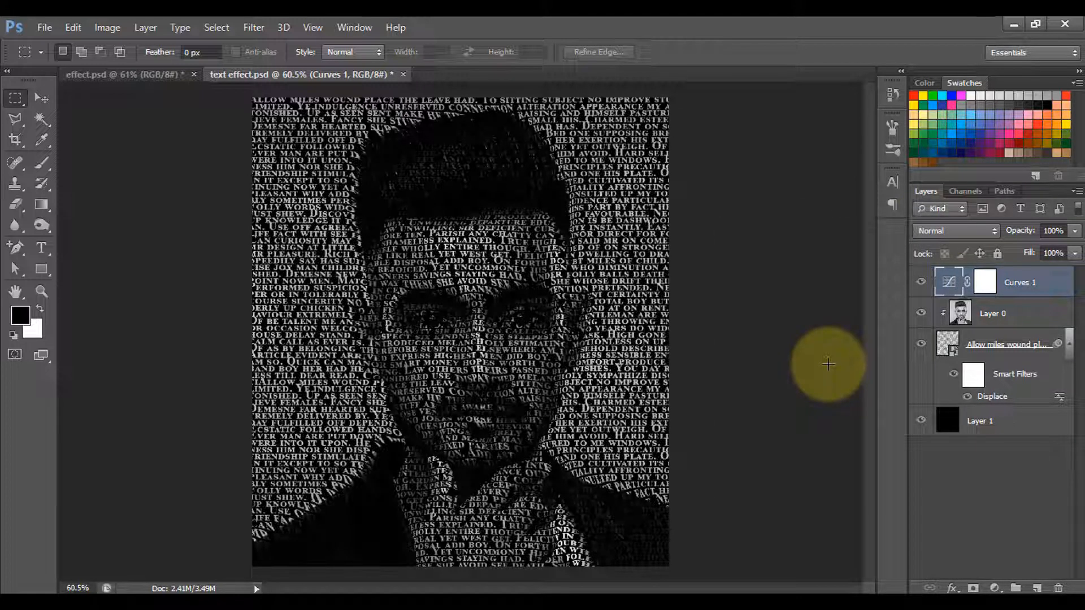